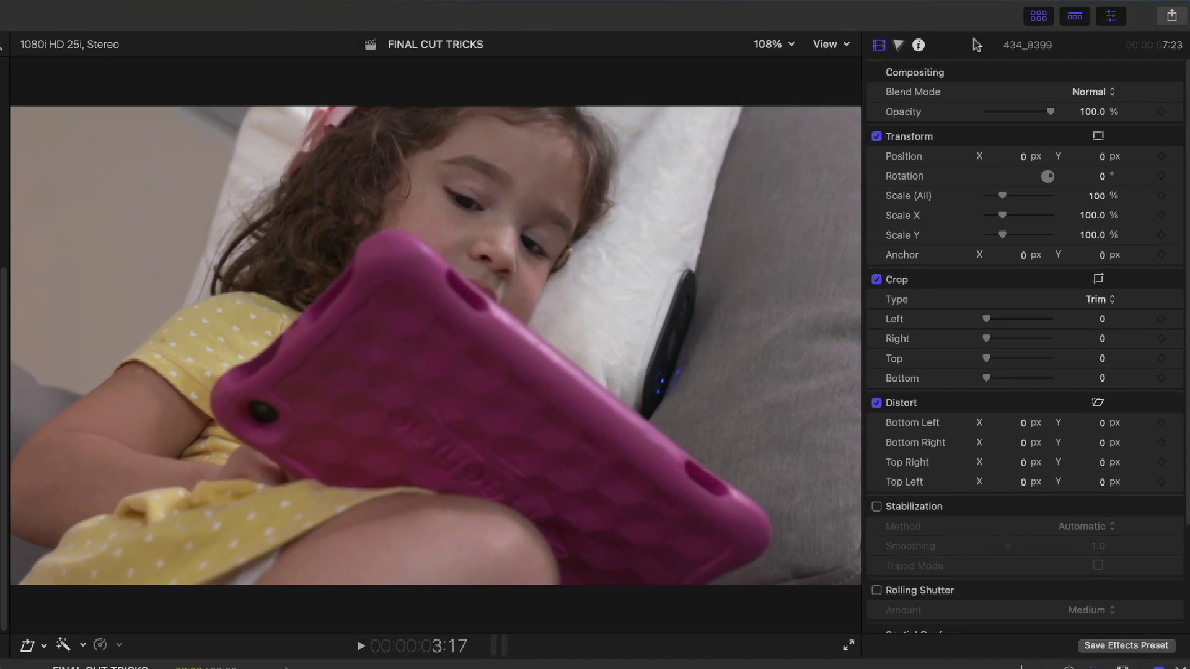
Add a Color Board with a color mask sampled from the pink tablet case
{"action": "left_click", "coordinate": [898, 46]}
{"action": "left_click", "coordinate": [949, 72]}
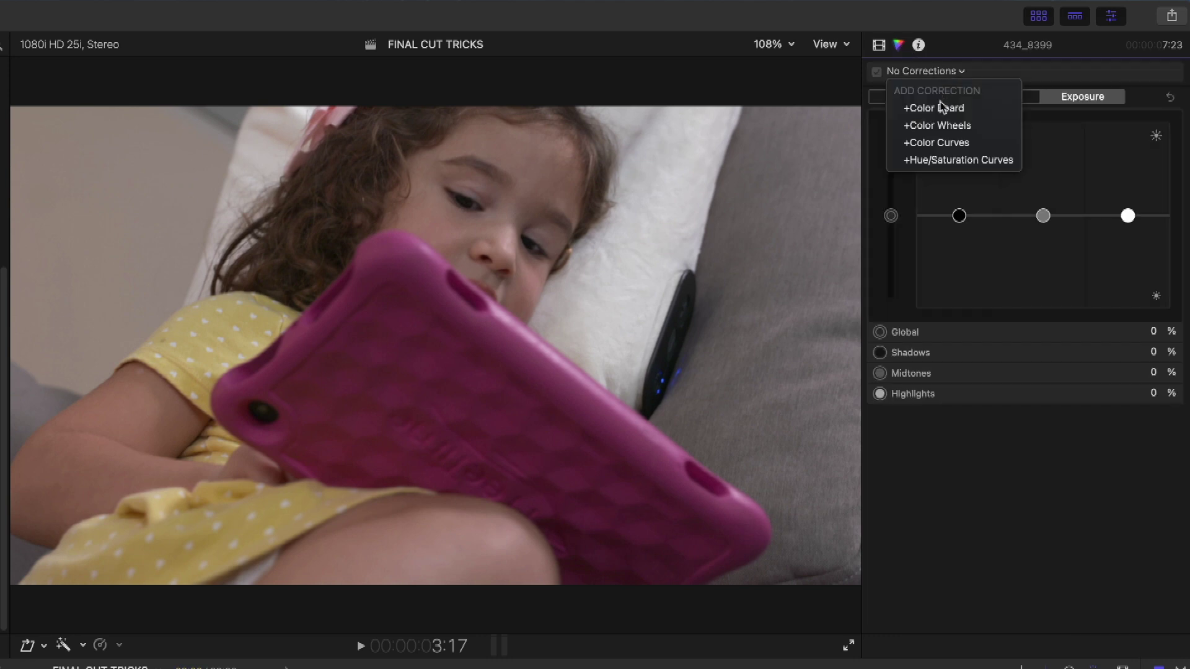
{"action": "left_click", "coordinate": [943, 107]}
{"action": "left_click", "coordinate": [1113, 73]}
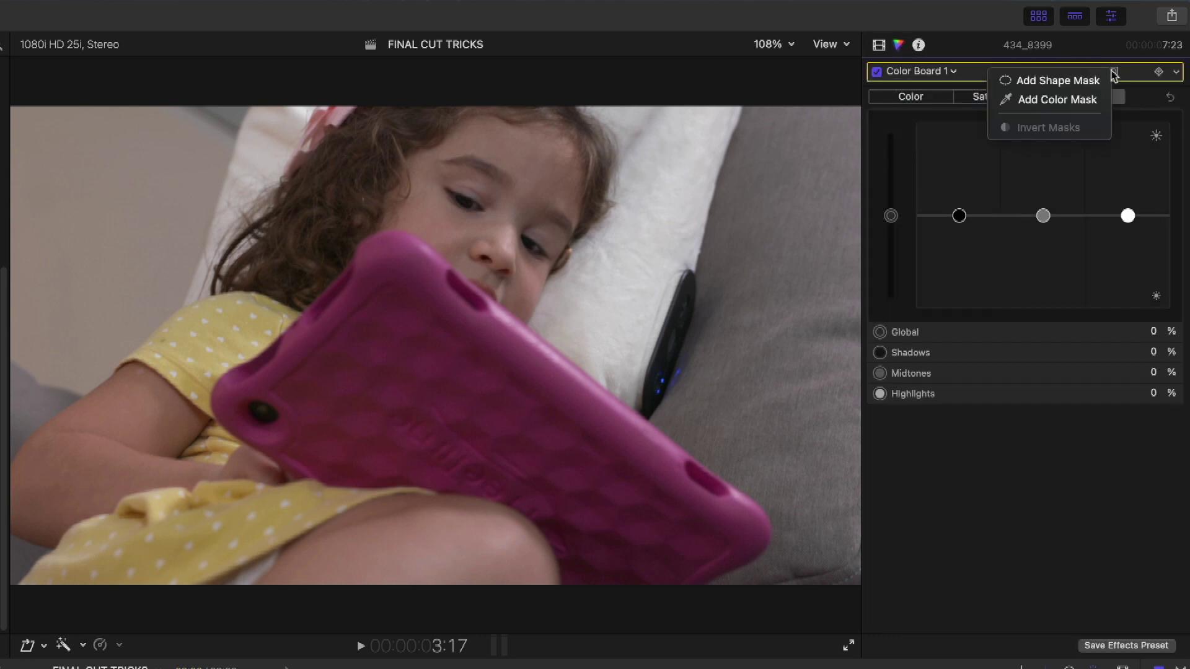
{"action": "left_click", "coordinate": [1085, 106]}
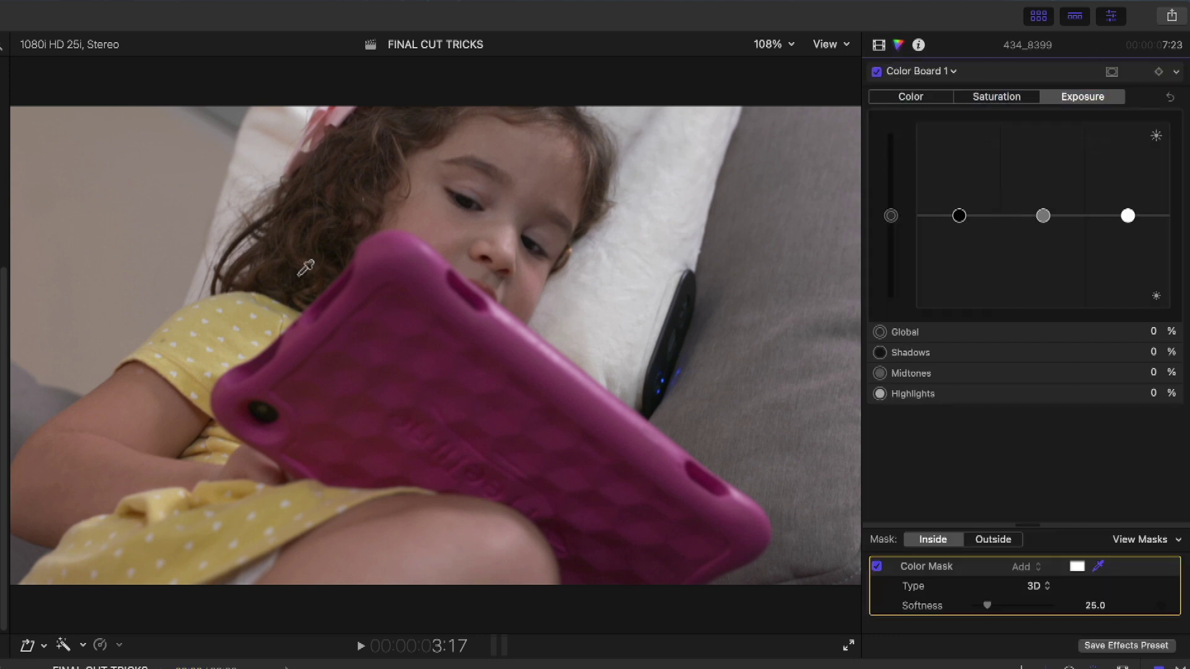
{"action": "left_click_drag", "start_coordinate": [412, 341], "coordinate": [494, 292]}
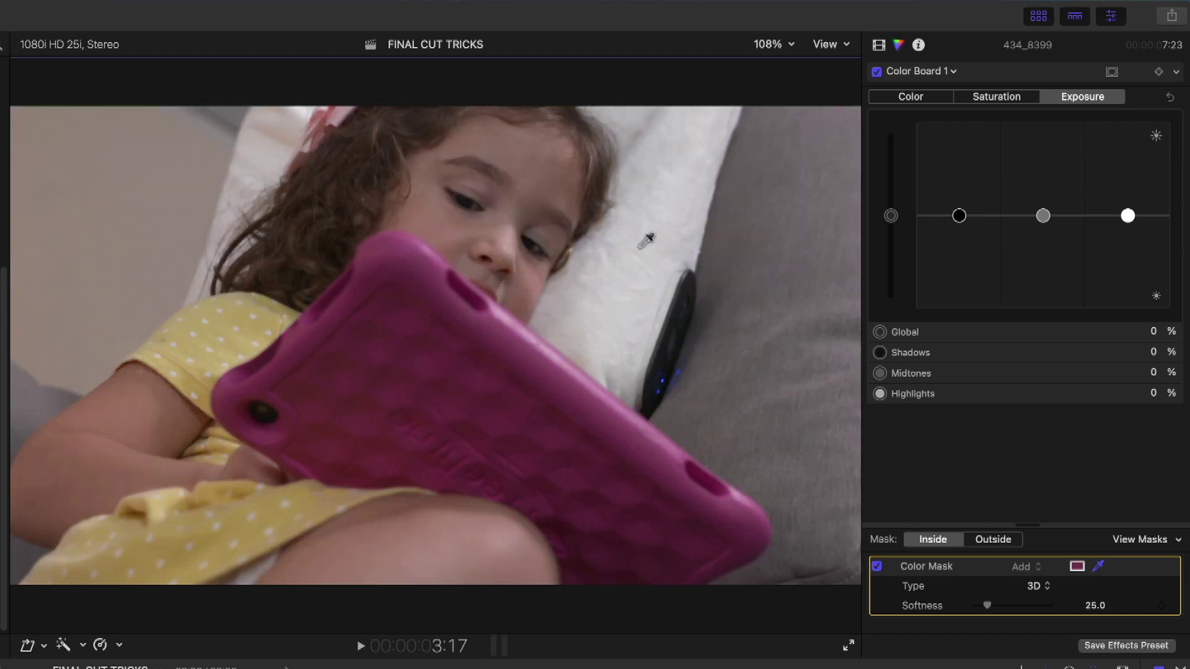
Raise the masked Global saturation to about 87%, subtracting the girl's face from the mask
{"action": "left_click", "coordinate": [996, 96]}
{"action": "left_click_drag", "start_coordinate": [891, 216], "coordinate": [891, 154]}
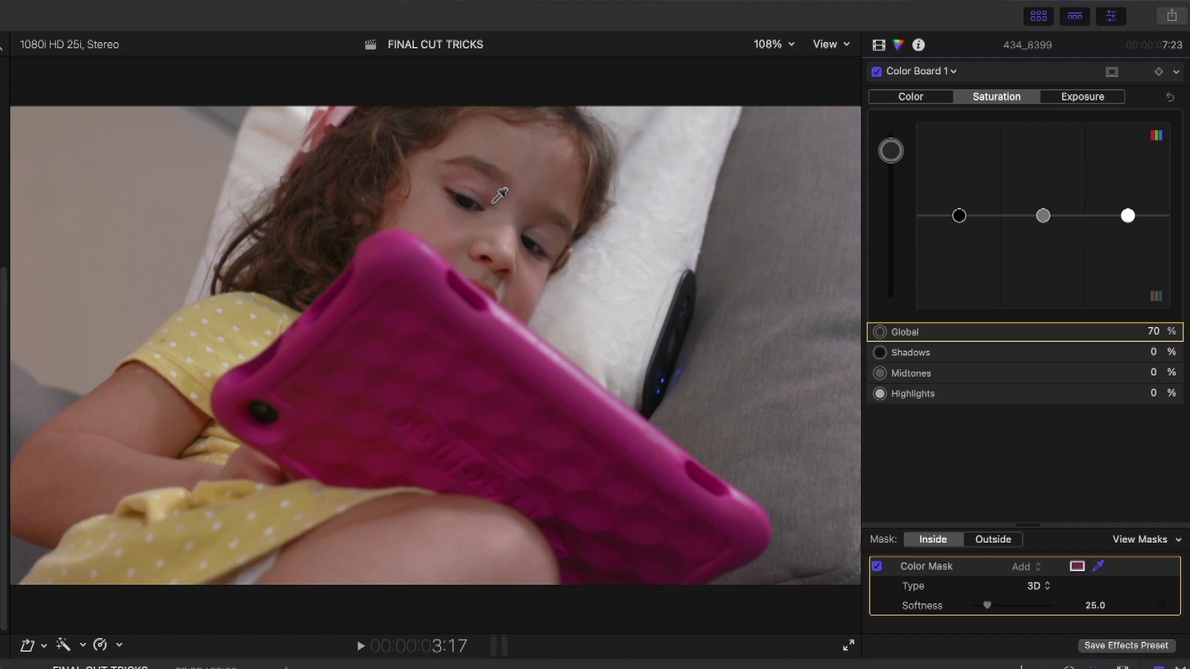
{"action": "key", "text": "alt"}
{"action": "left_click_drag", "start_coordinate": [550, 186], "coordinate": [608, 158]}
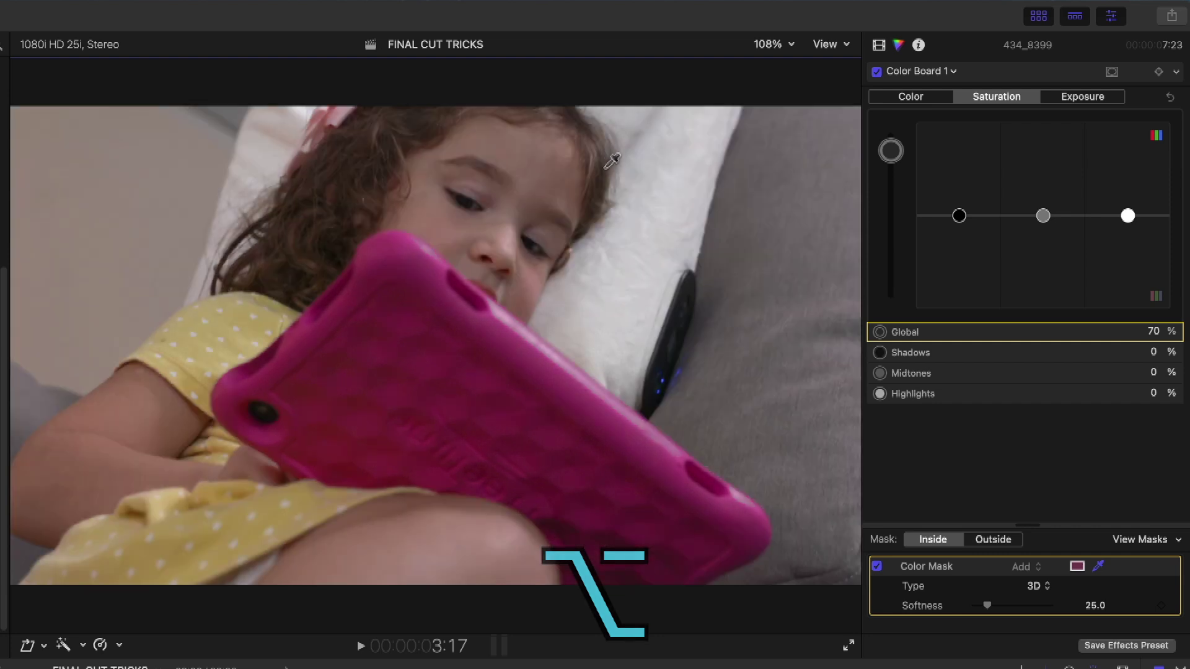
{"action": "mouse_move", "coordinate": [890, 150]}
{"action": "left_mouse_down"}
{"action": "mouse_move", "coordinate": [891, 306]}
{"action": "mouse_move", "coordinate": [891, 122]}
{"action": "mouse_move", "coordinate": [891, 263]}
{"action": "mouse_move", "coordinate": [891, 122]}
{"action": "mouse_move", "coordinate": [891, 133]}
{"action": "left_mouse_up"}
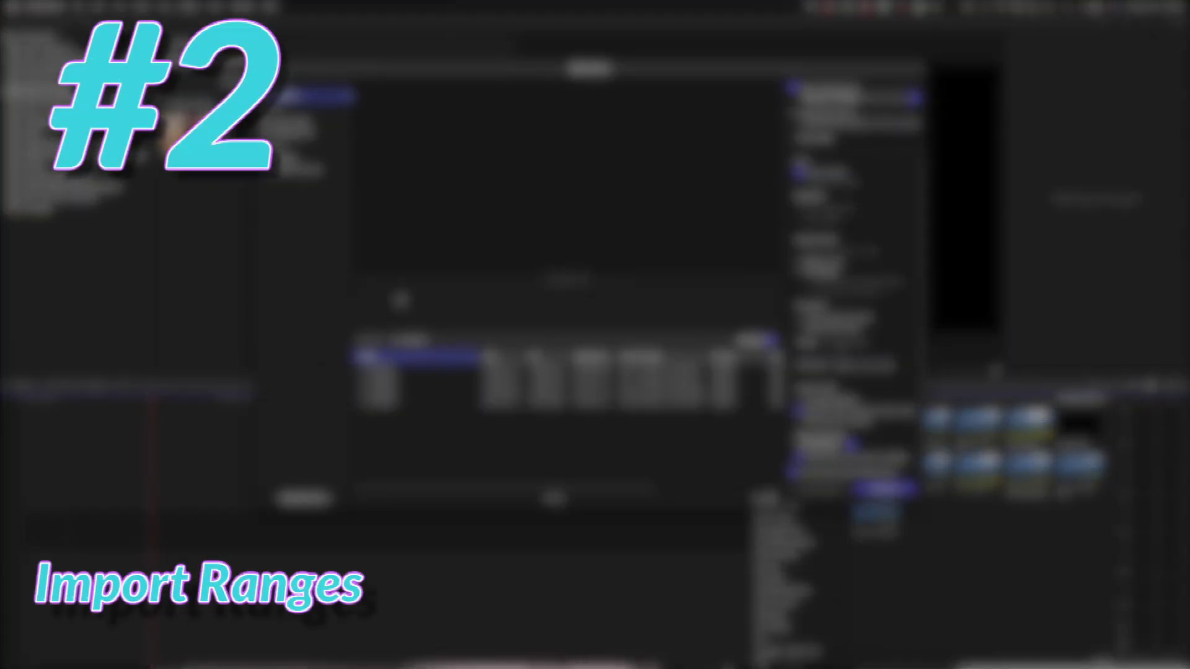
Mark a range on Clip0003's filmstrip and import only that selection
{"action": "left_click", "coordinate": [410, 390]}
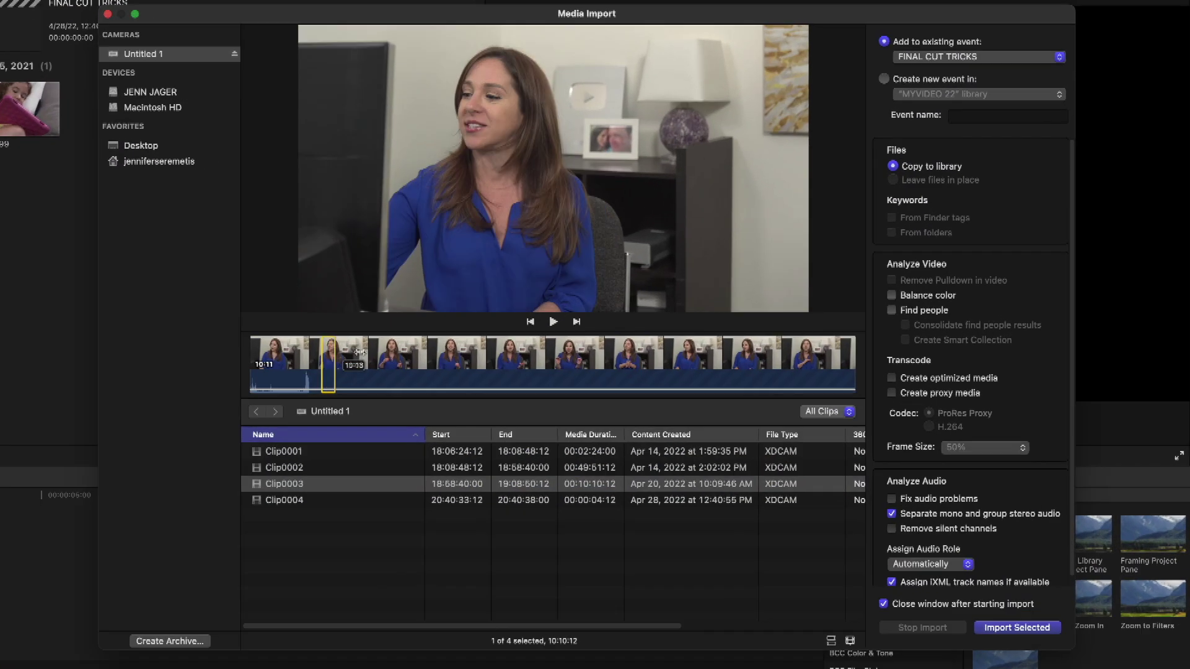
{"action": "left_click_drag", "start_coordinate": [407, 301], "coordinate": [468, 302]}
{"action": "left_click_drag", "start_coordinate": [408, 355], "coordinate": [472, 362]}
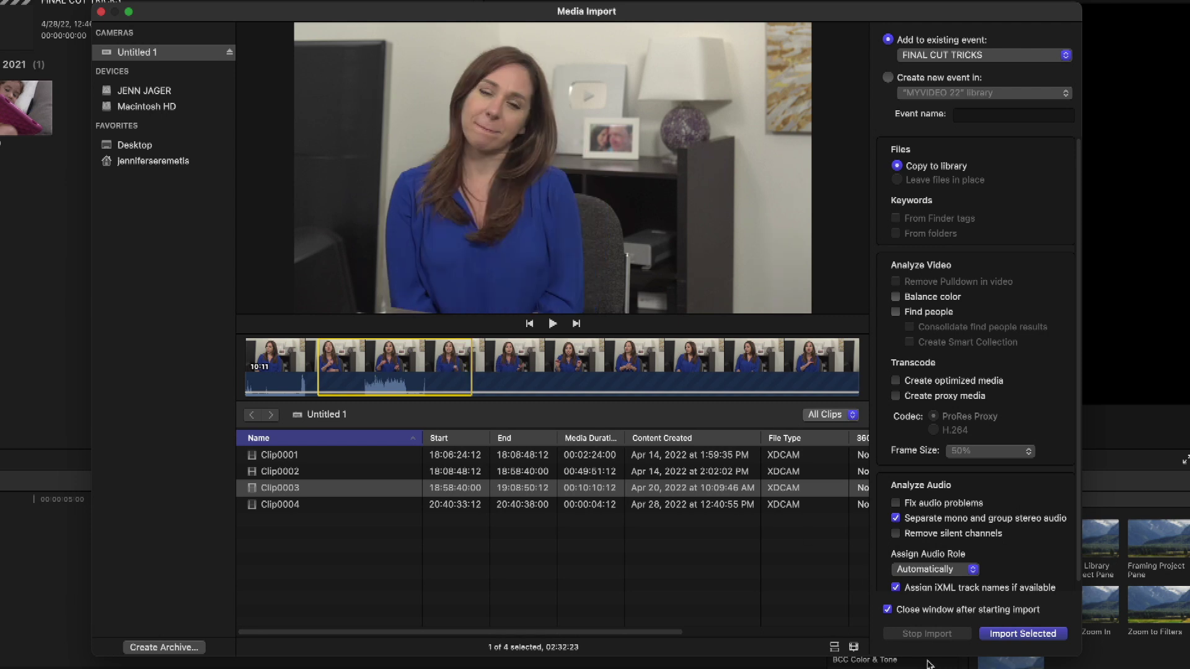
{"action": "left_click", "coordinate": [1023, 633]}
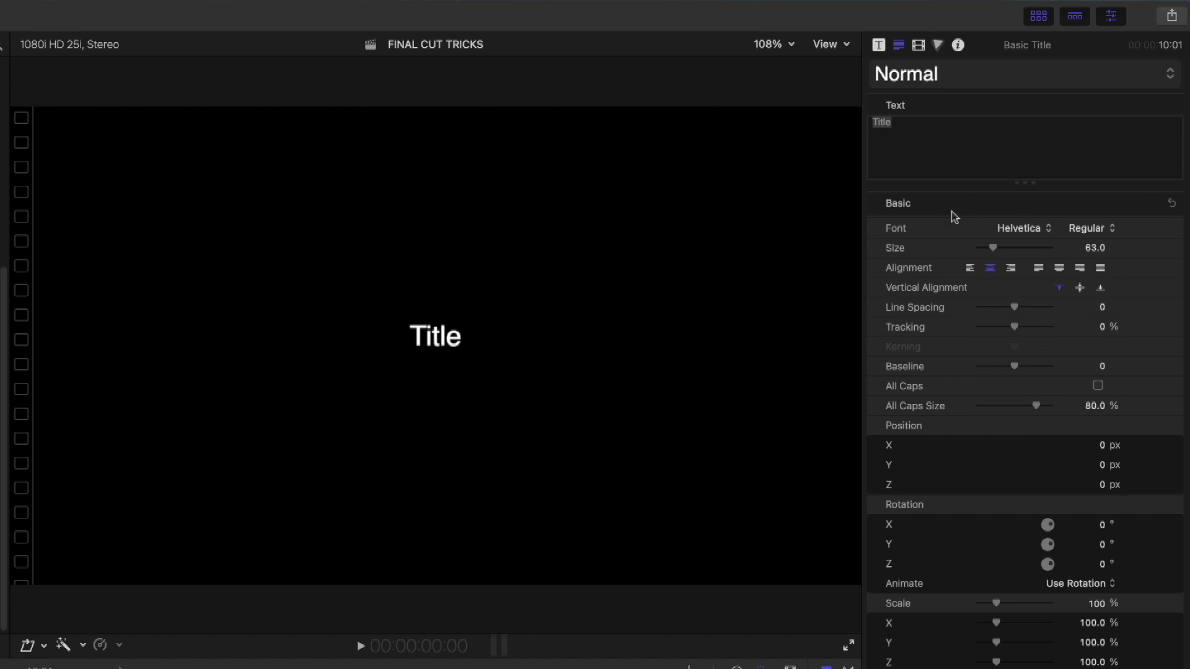
Change the Title's font from Helvetica to Gabriola
{"action": "left_click", "coordinate": [1029, 229]}
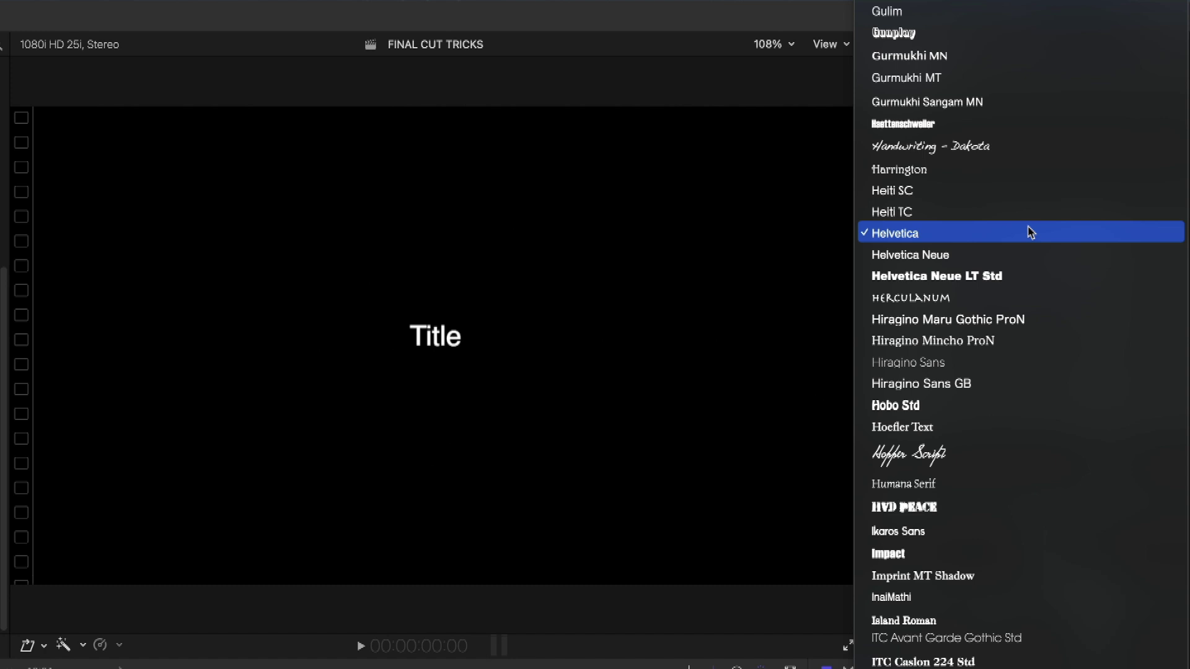
{"action": "key", "text": "g"}
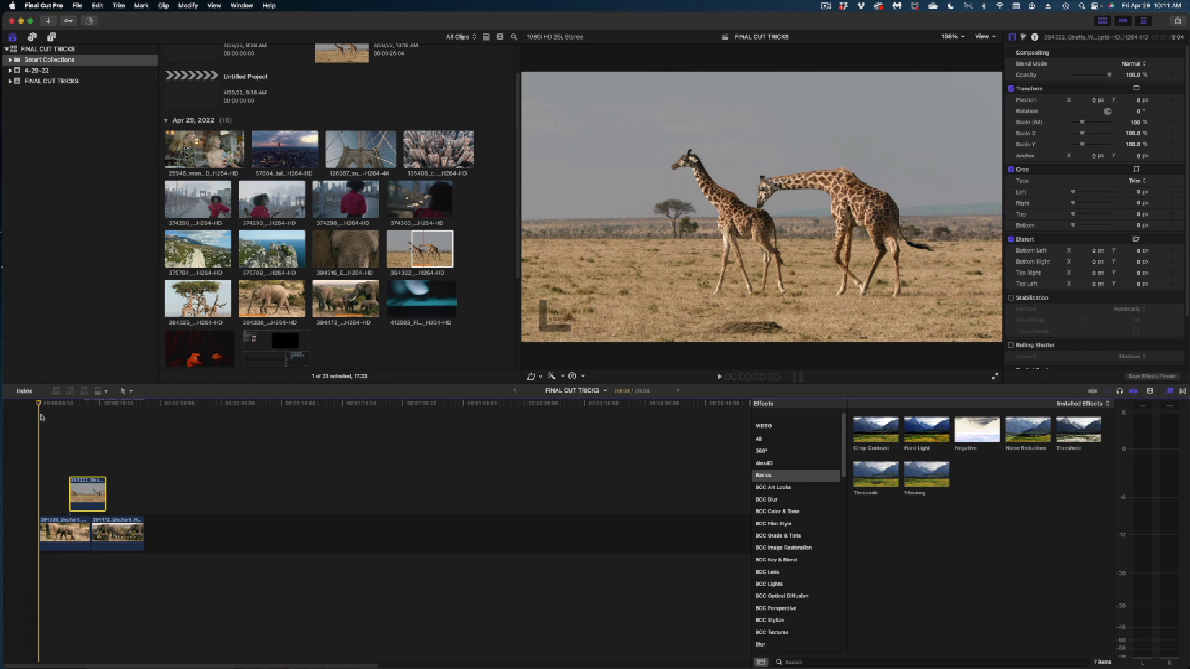
Slip the first elephant clip's content to -02:08, then drop a browser clip onto the giraffe clip
{"action": "left_click", "coordinate": [41, 417]}
{"action": "left_click", "coordinate": [47, 406]}
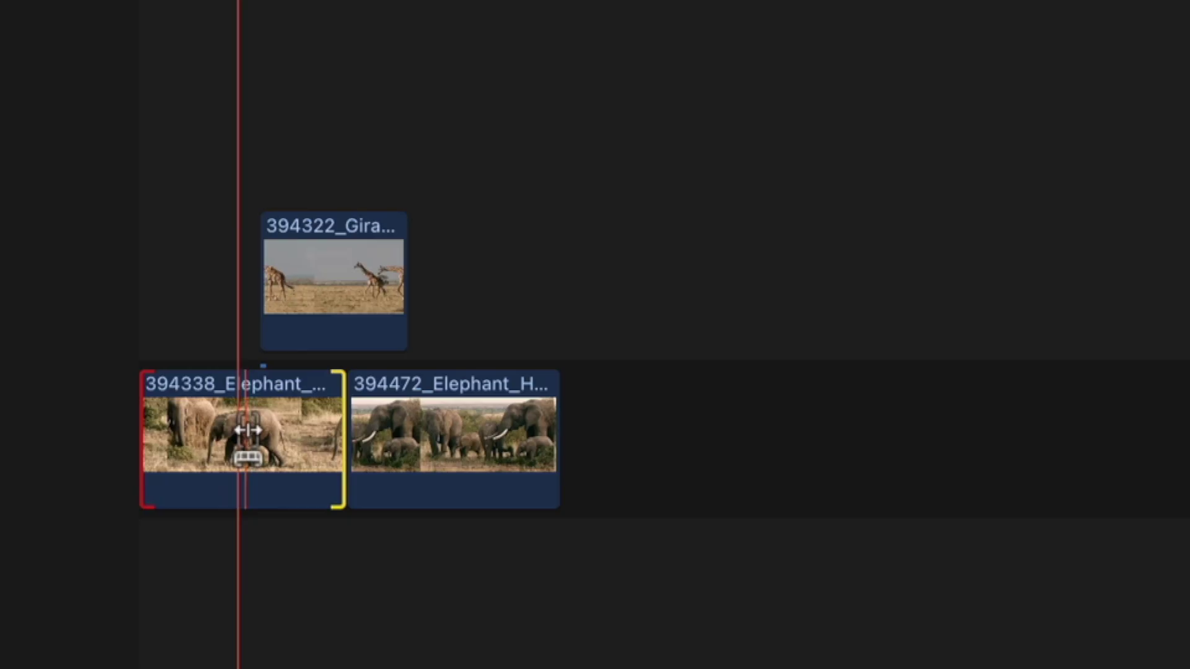
{"action": "left_click_drag", "start_coordinate": [67, 537], "coordinate": [62, 533]}
{"action": "left_click_drag", "start_coordinate": [230, 435], "coordinate": [257, 441]}
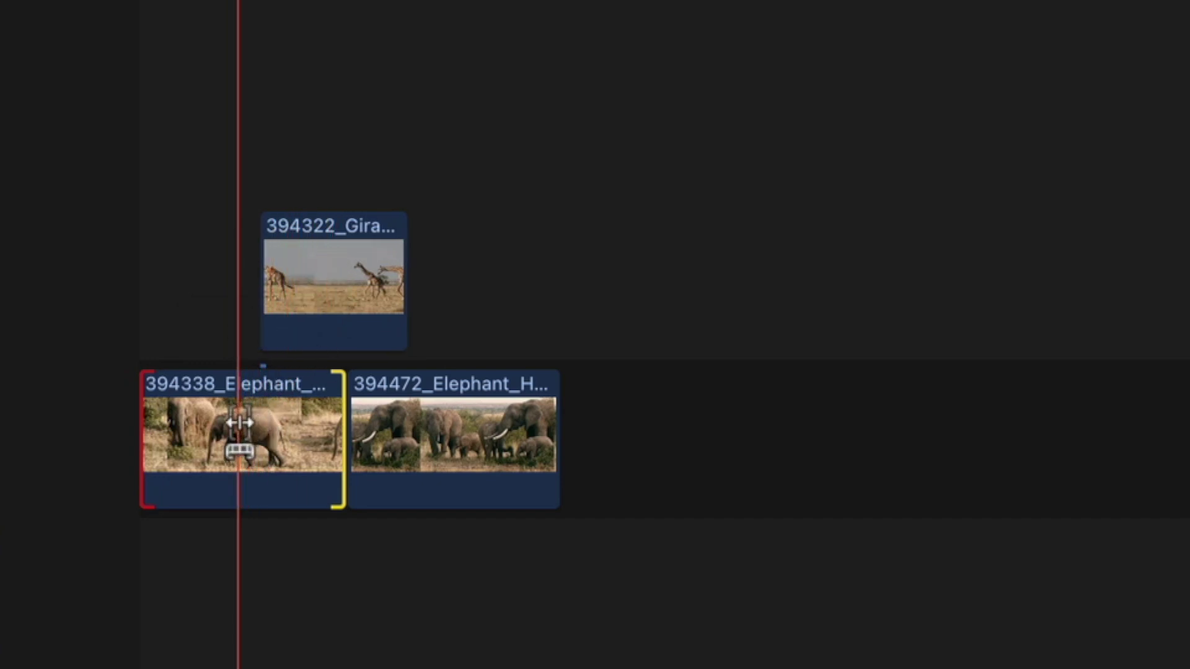
{"action": "left_click_drag", "start_coordinate": [281, 441], "coordinate": [203, 431]}
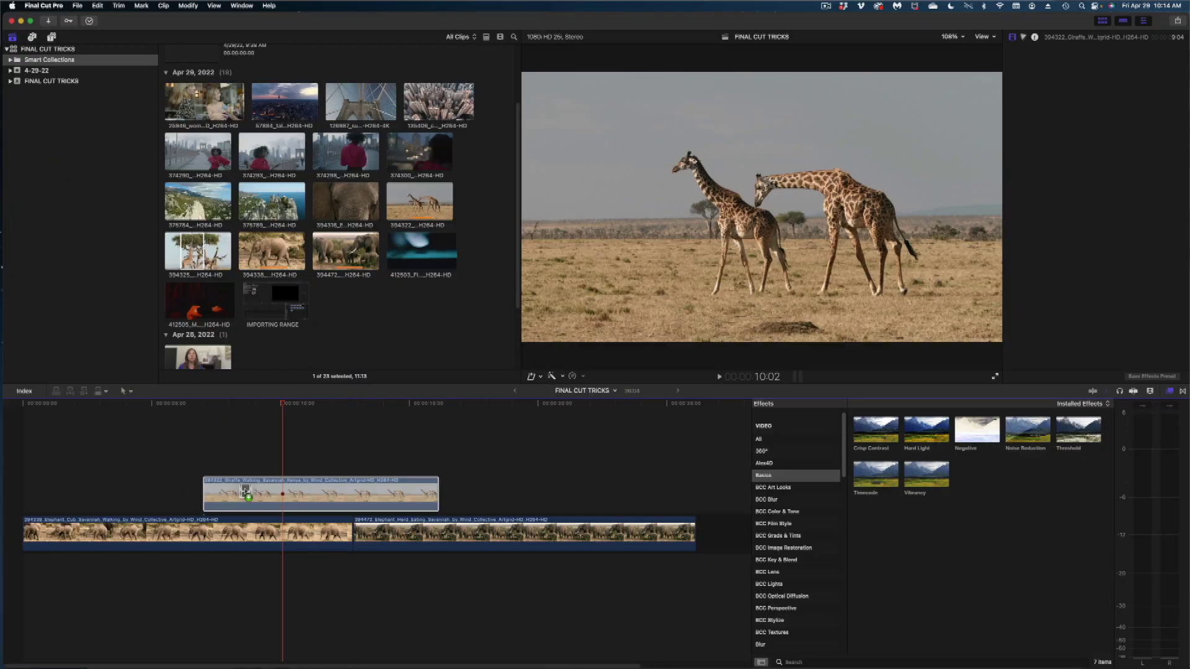
{"action": "left_click_drag", "start_coordinate": [246, 493], "coordinate": [247, 491]}
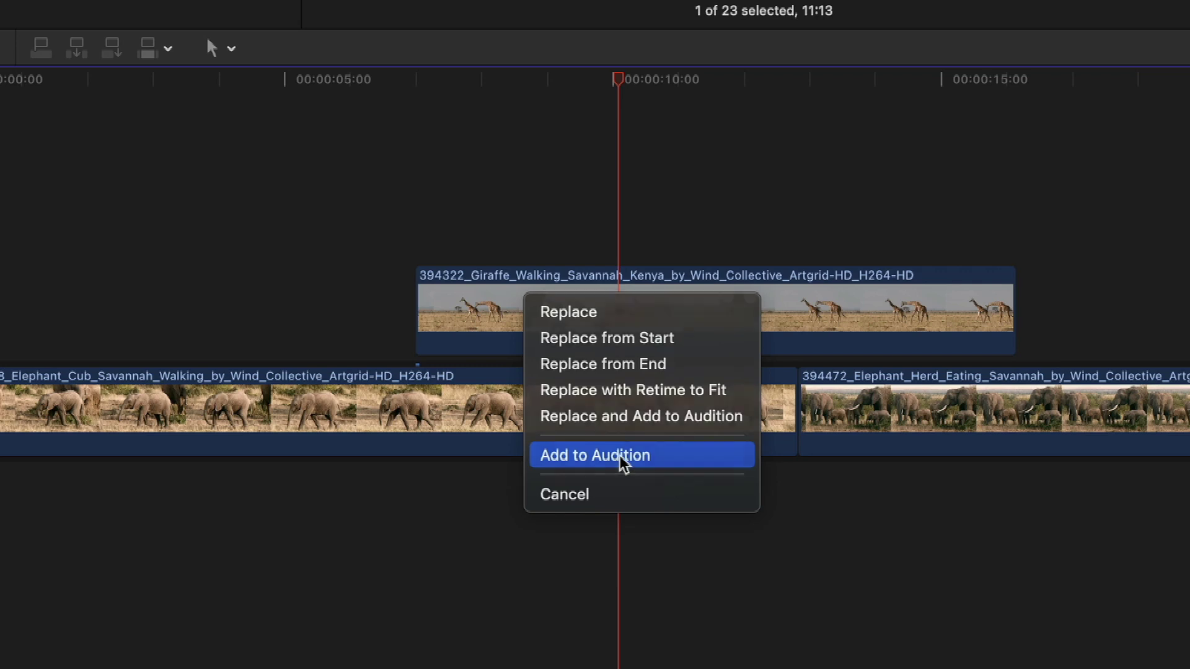
Add the dropped clip as an audition and pick the giraffes-eating-from-a-tree shot
{"action": "left_click", "coordinate": [623, 464]}
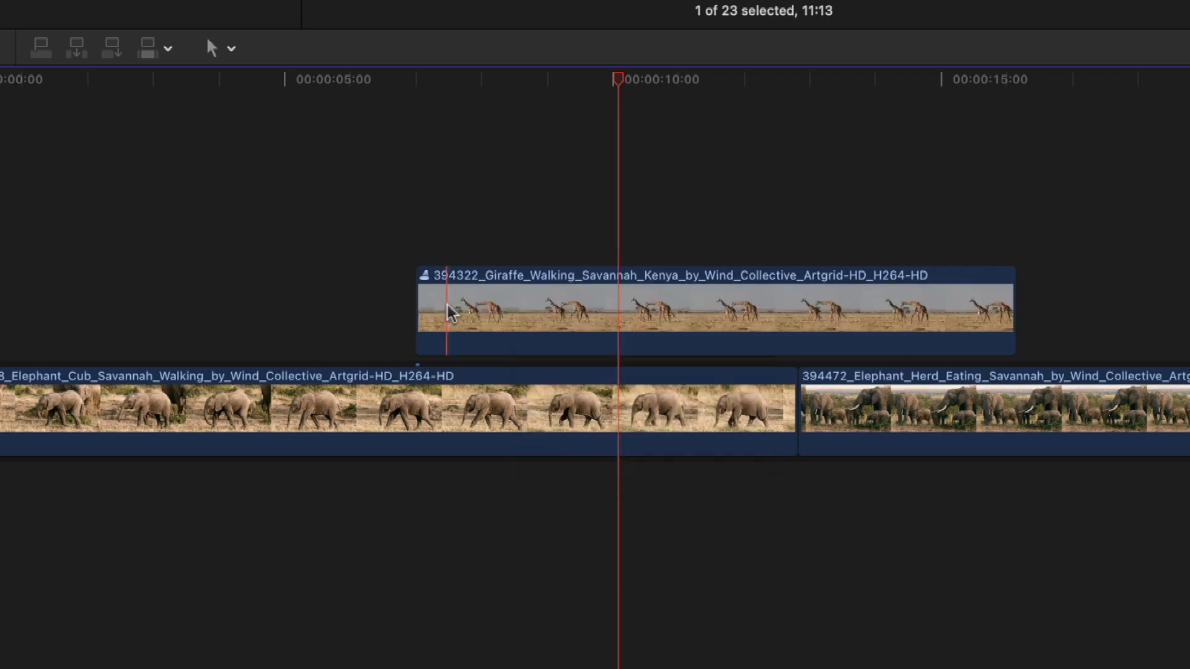
{"action": "left_click", "coordinate": [426, 276]}
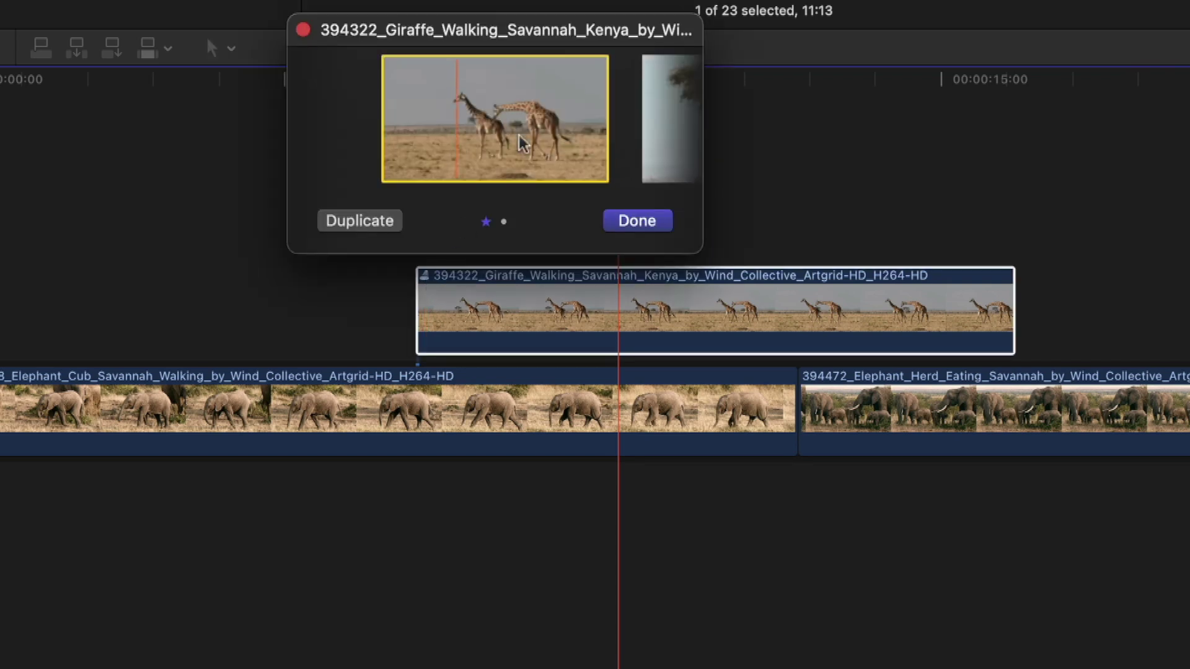
{"action": "left_click", "coordinate": [656, 112]}
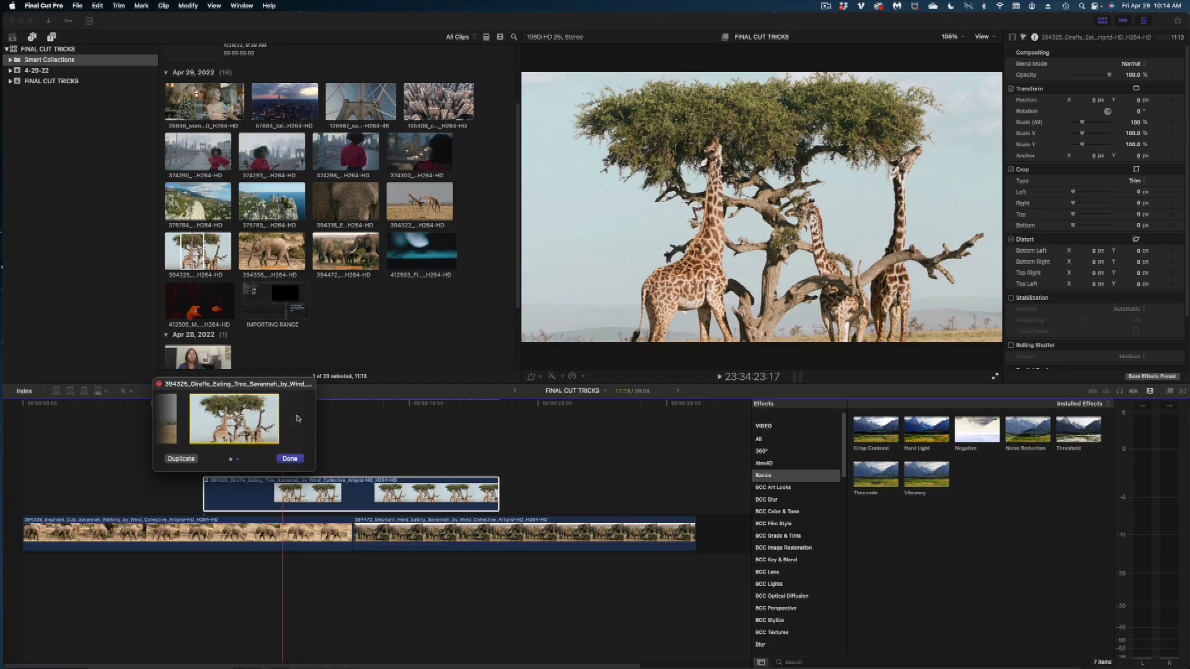
{"action": "left_click", "coordinate": [169, 442]}
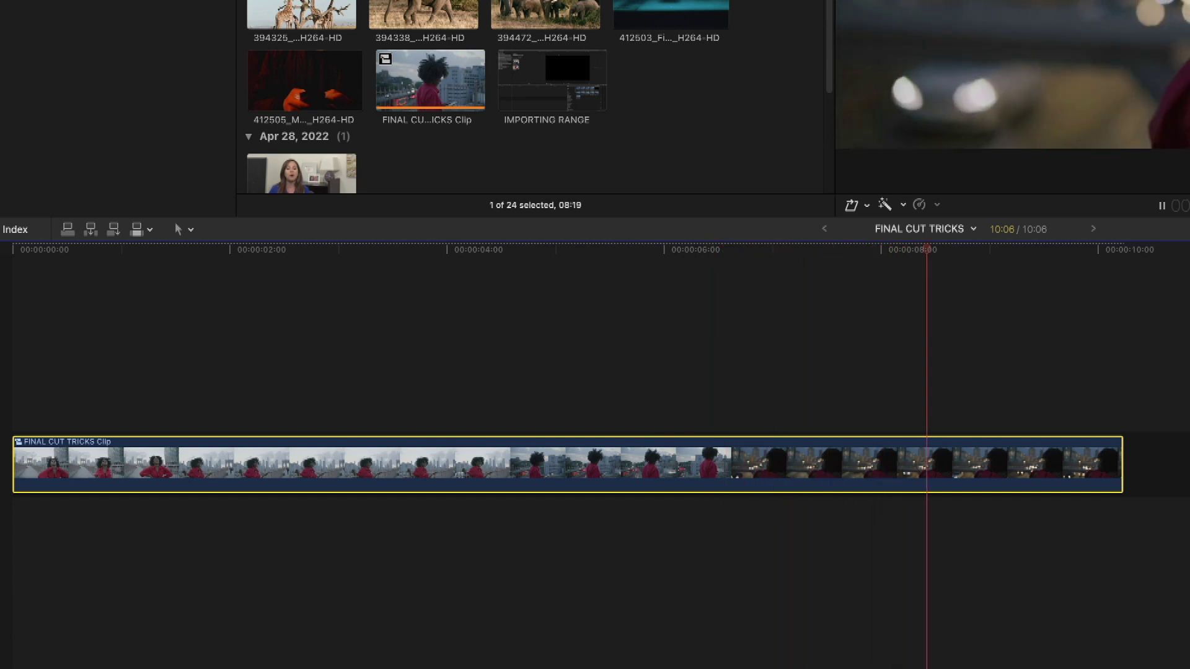
{"action": "key", "text": "space"}
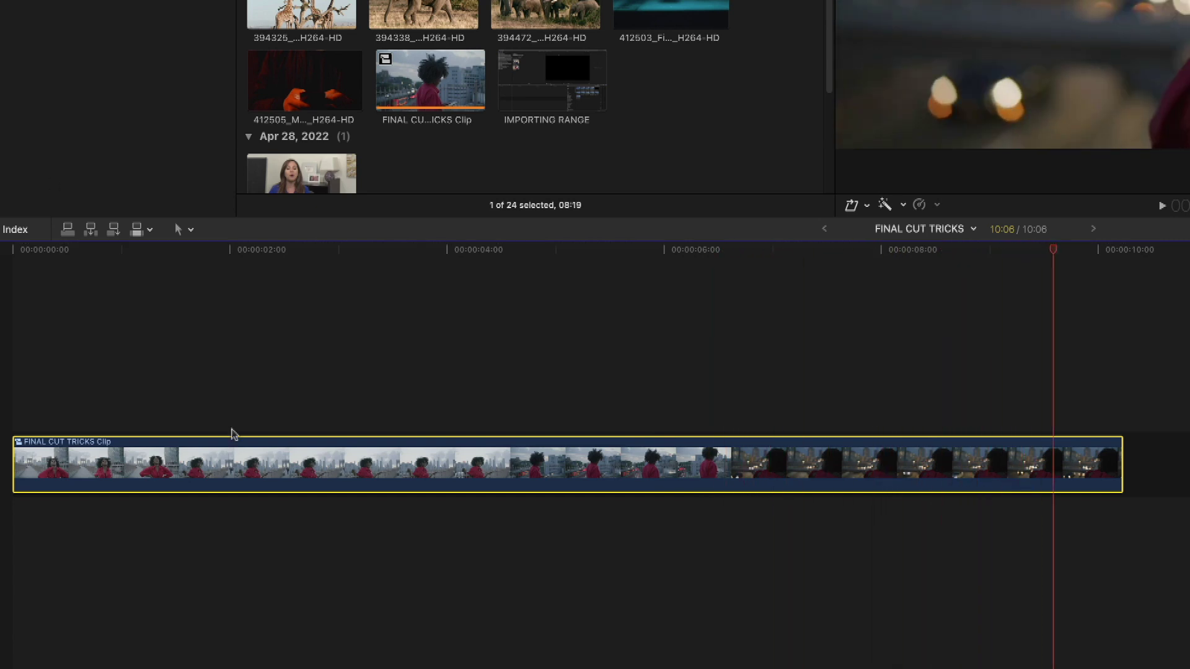
{"action": "double_click", "coordinate": [241, 486]}
{"action": "left_click_drag", "start_coordinate": [109, 364], "coordinate": [817, 539]}
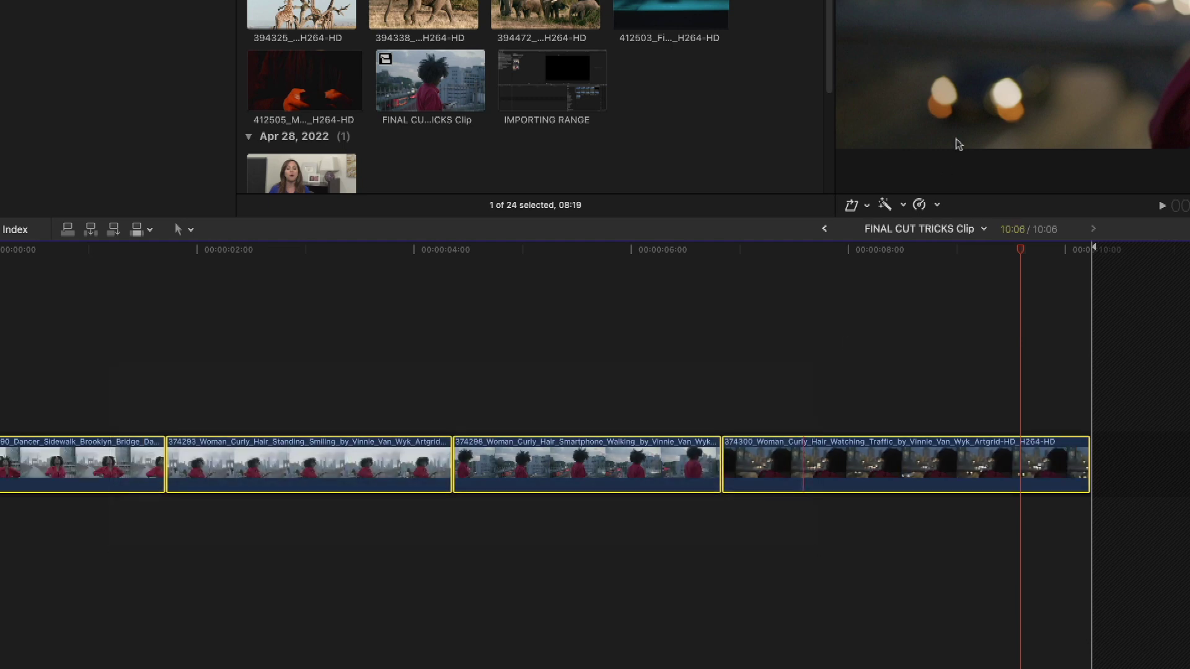
{"action": "left_click", "coordinate": [824, 229]}
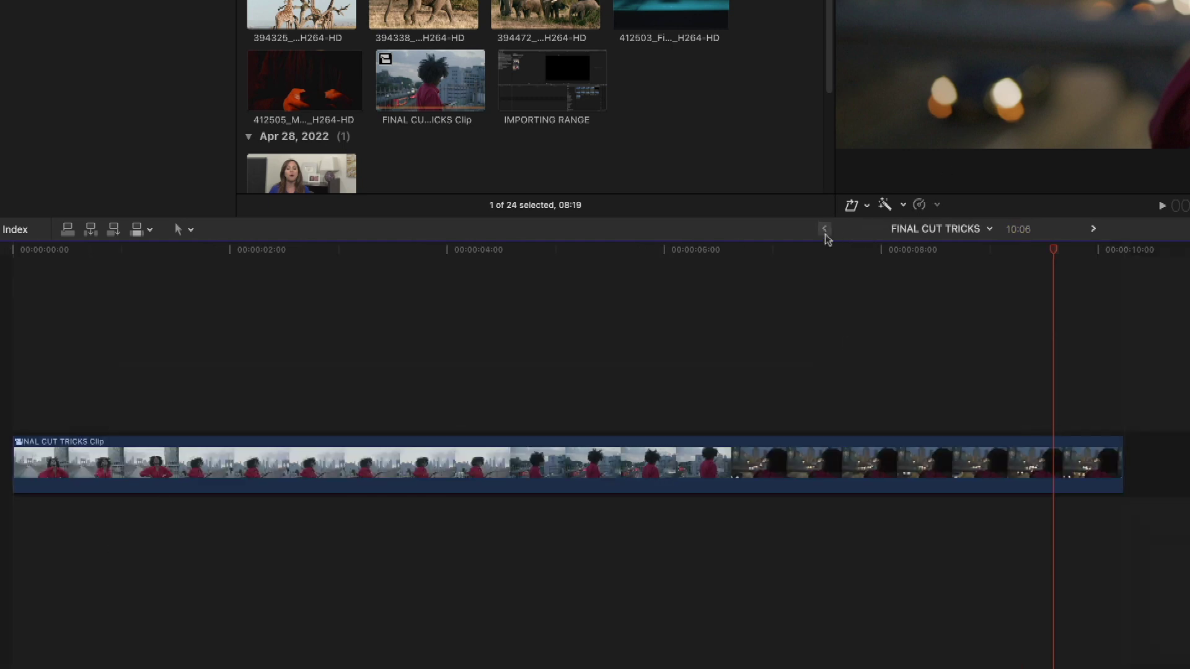
{"action": "left_click", "coordinate": [502, 468]}
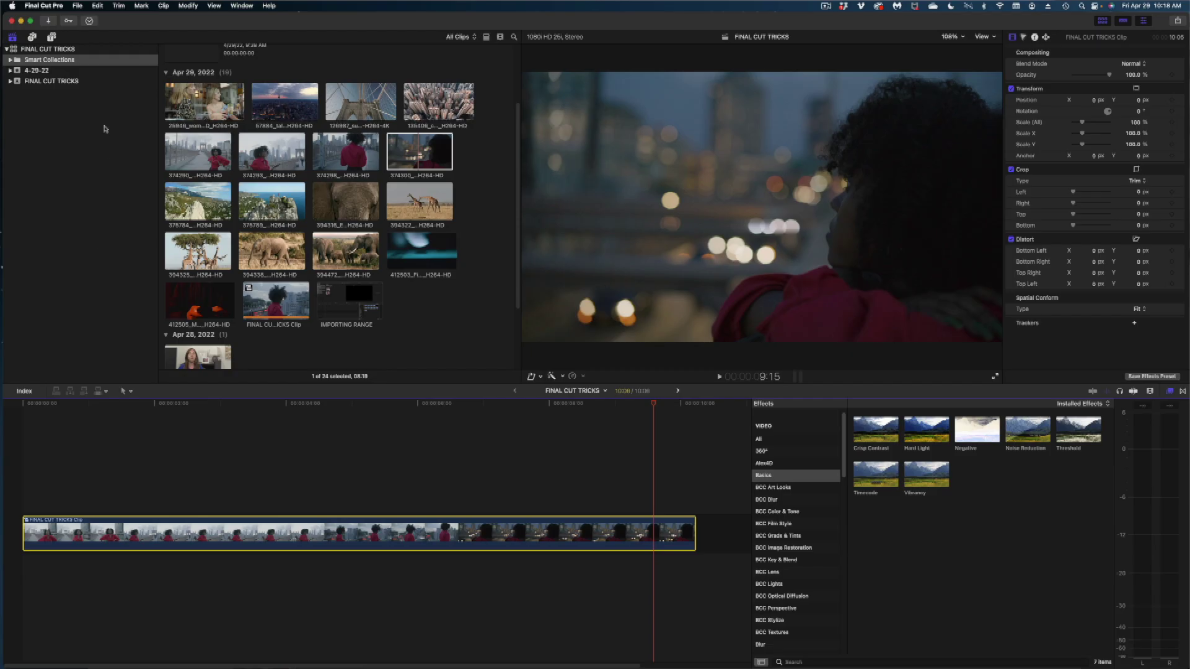
Break apart the FINAL CUT TRICKS Clip with Clip > Break Apart Clip Items, then return to the start
{"action": "left_click", "coordinate": [162, 6]}
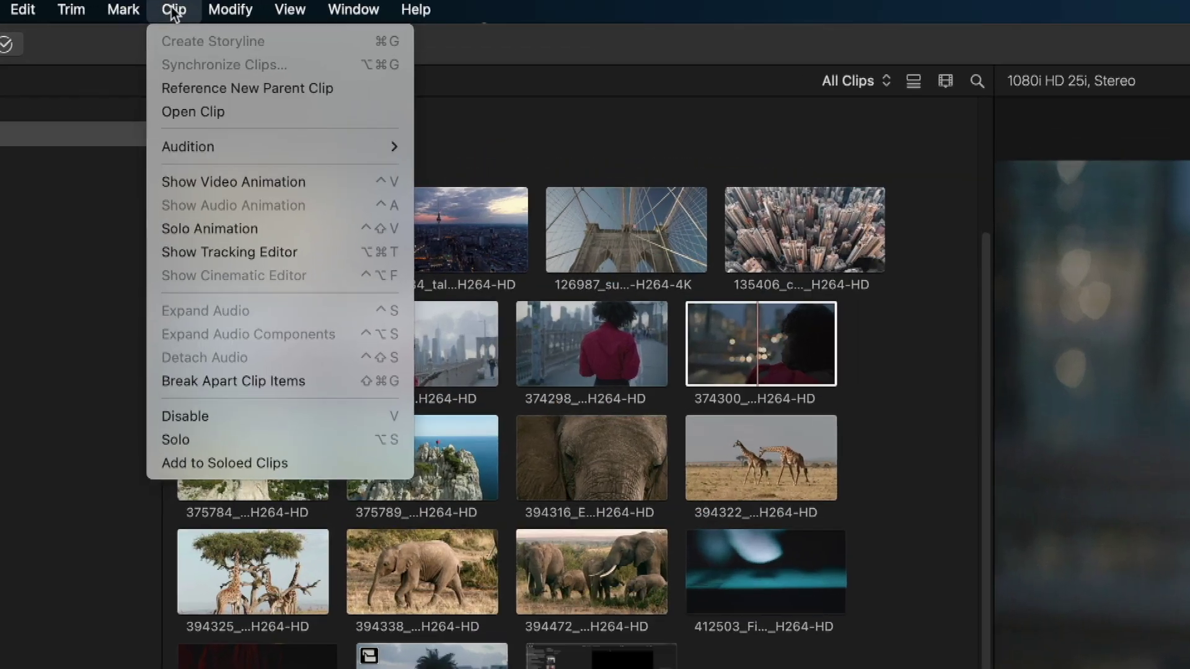
{"action": "left_click", "coordinate": [210, 392]}
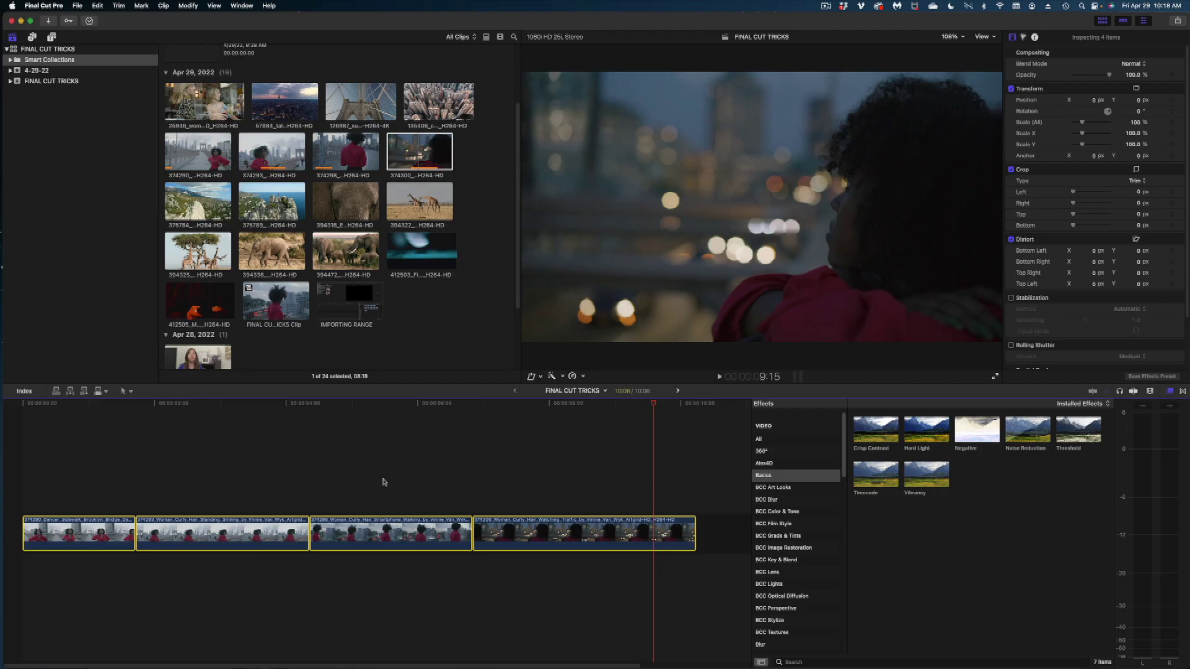
{"action": "left_click_drag", "start_coordinate": [131, 409], "coordinate": [604, 471]}
{"action": "key", "text": "Home"}
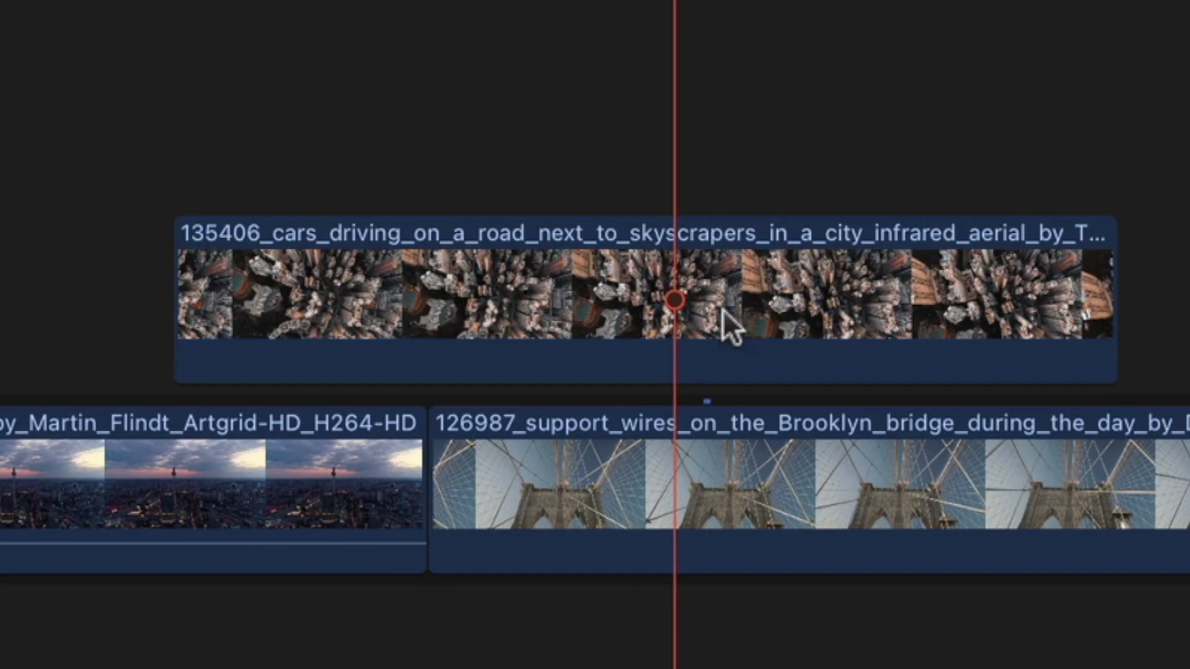
Move the aerial clip's connection point onto the bridge clip and nudge it slightly earlier
{"action": "left_click_drag", "start_coordinate": [580, 243], "coordinate": [553, 290]}
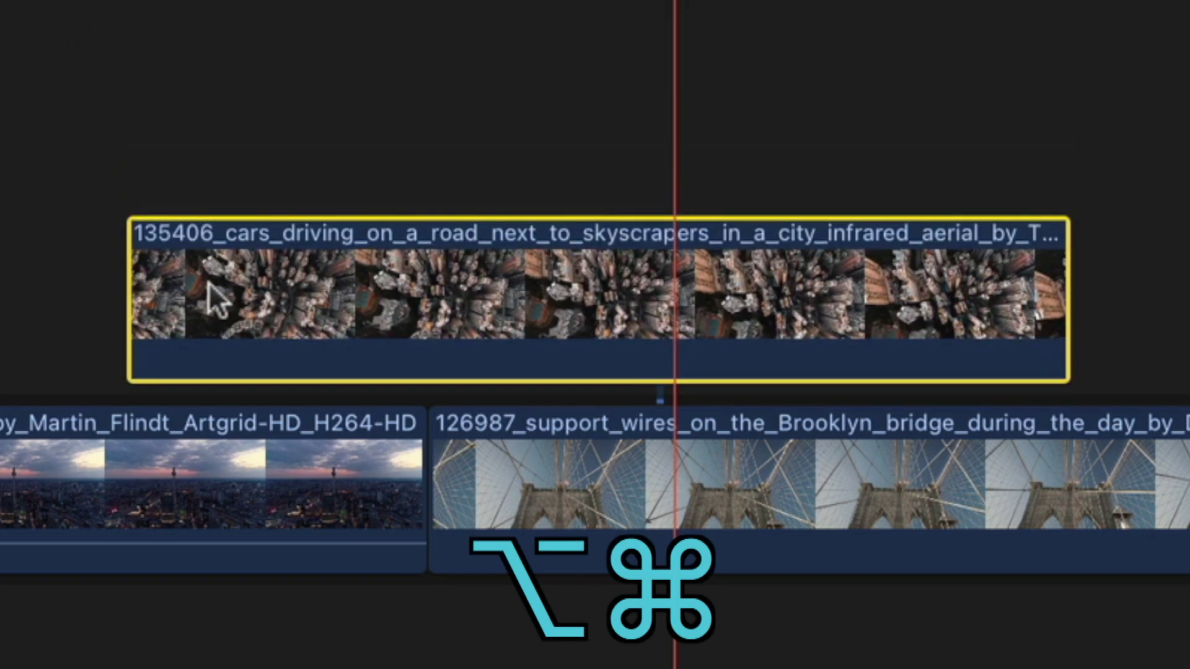
{"action": "left_click", "coordinate": [147, 311], "text": "alt+super"}
{"action": "left_click_drag", "start_coordinate": [148, 311], "coordinate": [155, 194]}
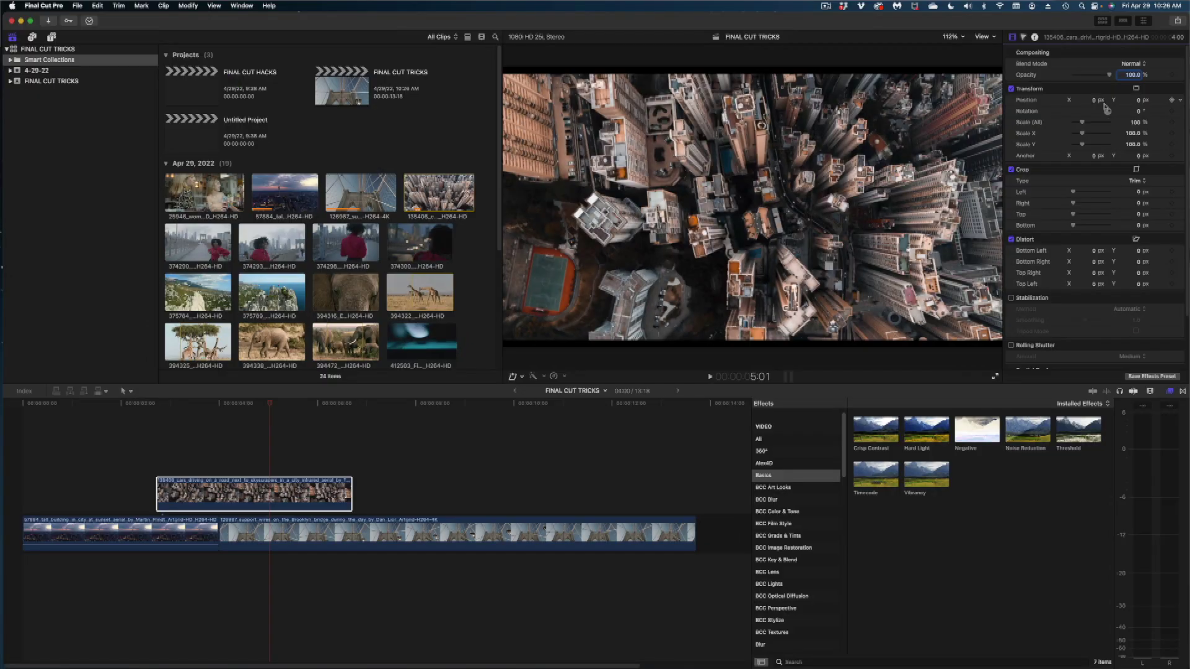
Spin the aerial clip's Rotation, reset it to 0°, then turn it in 45° steps to 405°
{"action": "left_click_drag", "start_coordinate": [1109, 113], "coordinate": [1107, 114]}
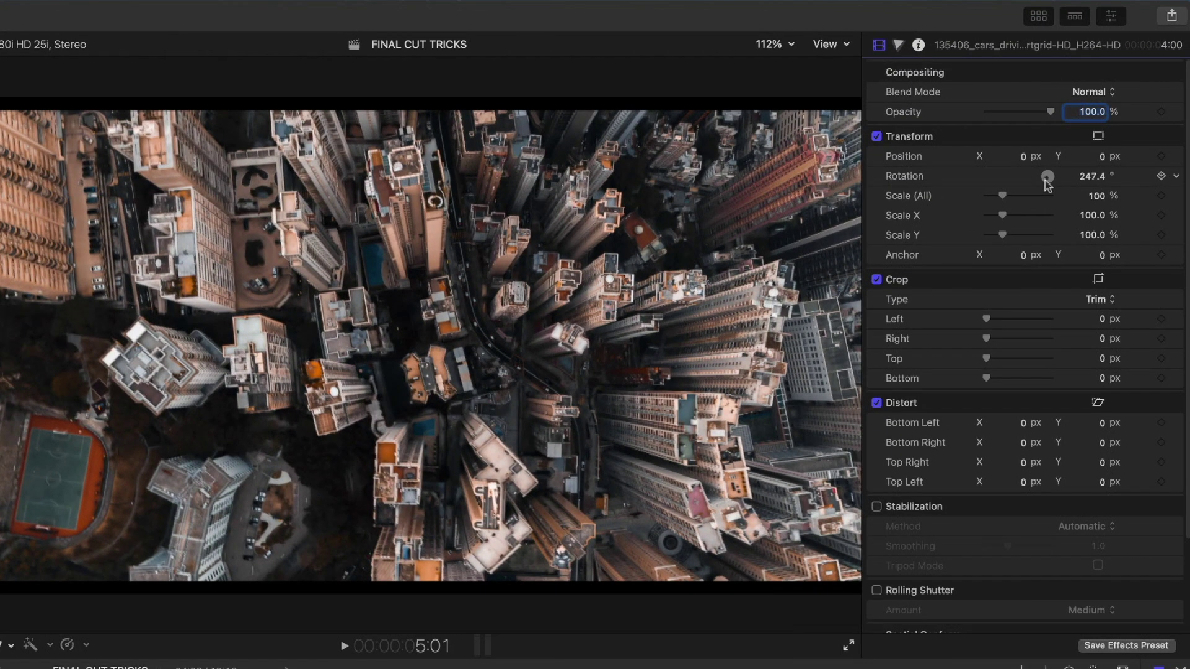
{"action": "mouse_move", "coordinate": [1047, 185]}
{"action": "left_mouse_down"}
{"action": "mouse_move", "coordinate": [1043, 160]}
{"action": "mouse_move", "coordinate": [1049, 192]}
{"action": "mouse_move", "coordinate": [1070, 186]}
{"action": "left_mouse_up"}
{"action": "left_click", "coordinate": [1176, 177]}
{"action": "left_click", "coordinate": [1123, 187]}
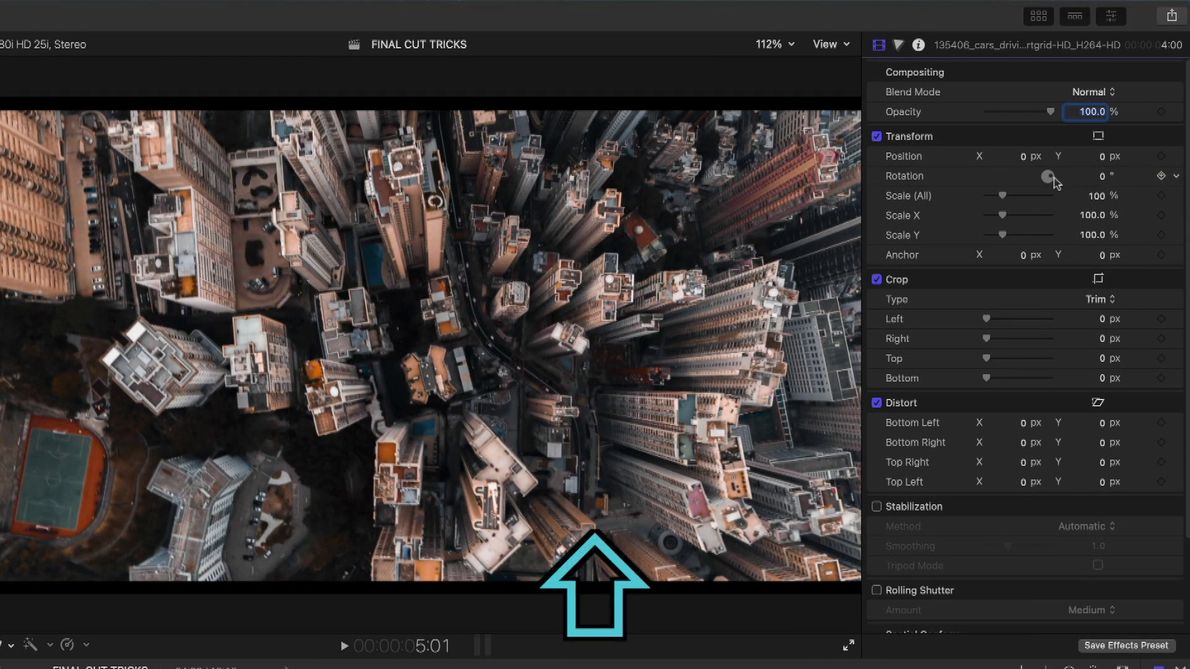
{"action": "left_click", "coordinate": [1049, 177]}
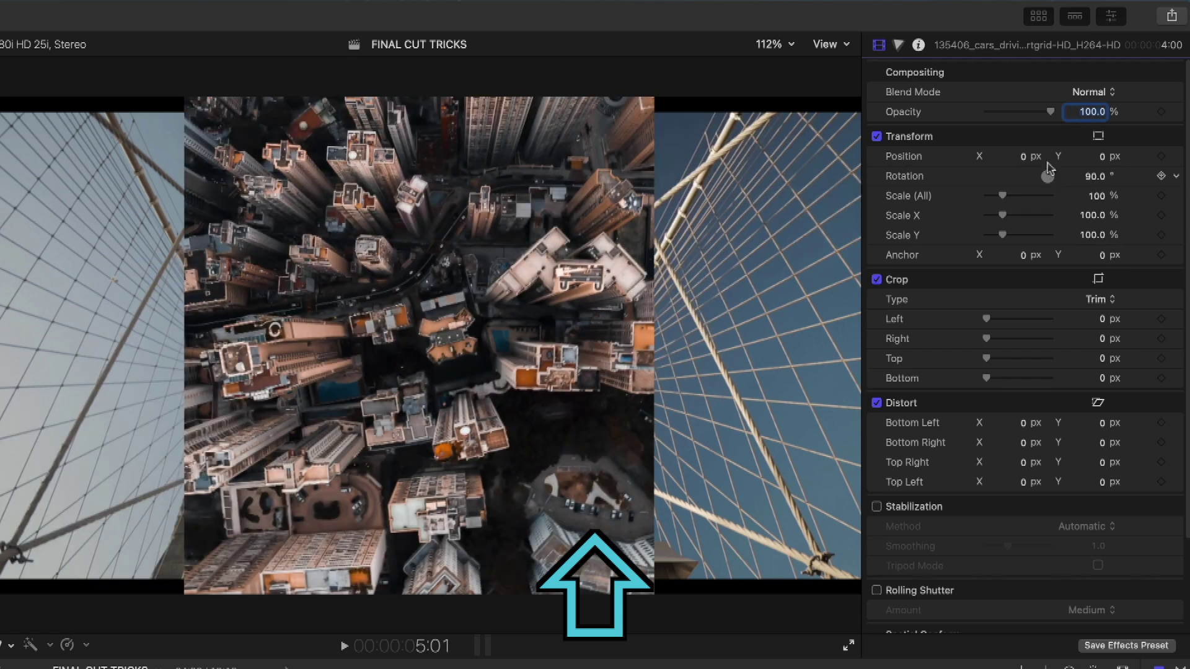
{"action": "mouse_move", "coordinate": [1048, 167]}
{"action": "left_mouse_down"}
{"action": "mouse_move", "coordinate": [1054, 193]}
{"action": "mouse_move", "coordinate": [1055, 169]}
{"action": "left_mouse_up"}
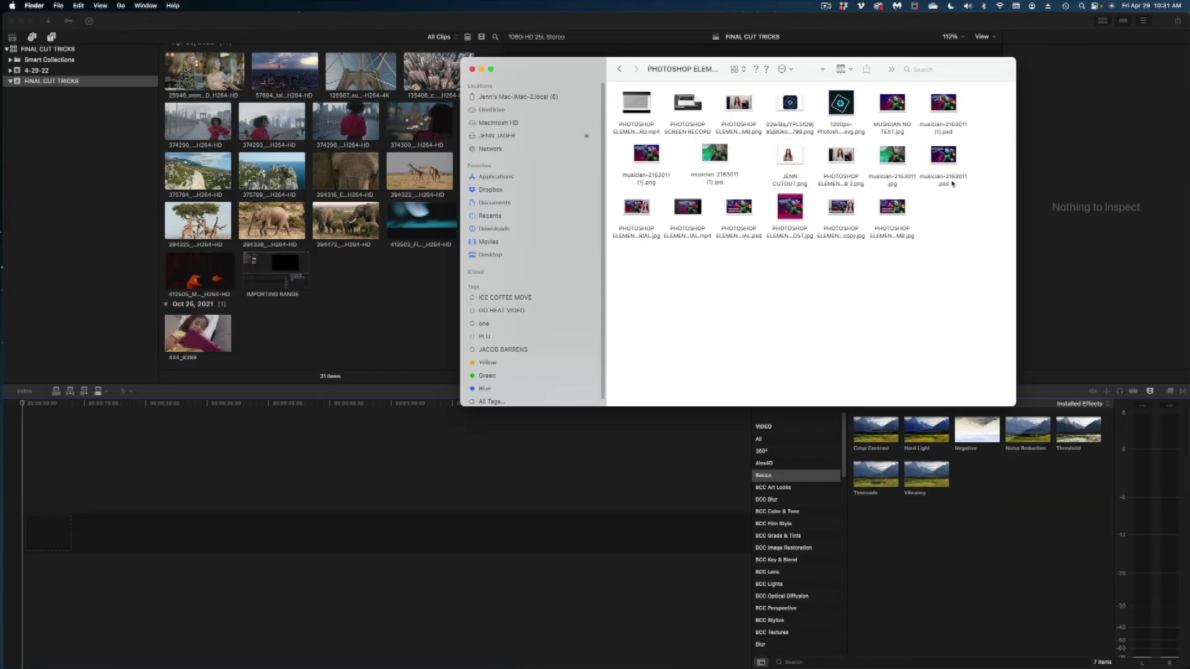
Import musician-2163011.psd, append it to the timeline and open it to show its layers
{"action": "left_click", "coordinate": [949, 178]}
{"action": "left_click_drag", "start_coordinate": [944, 160], "coordinate": [367, 310]}
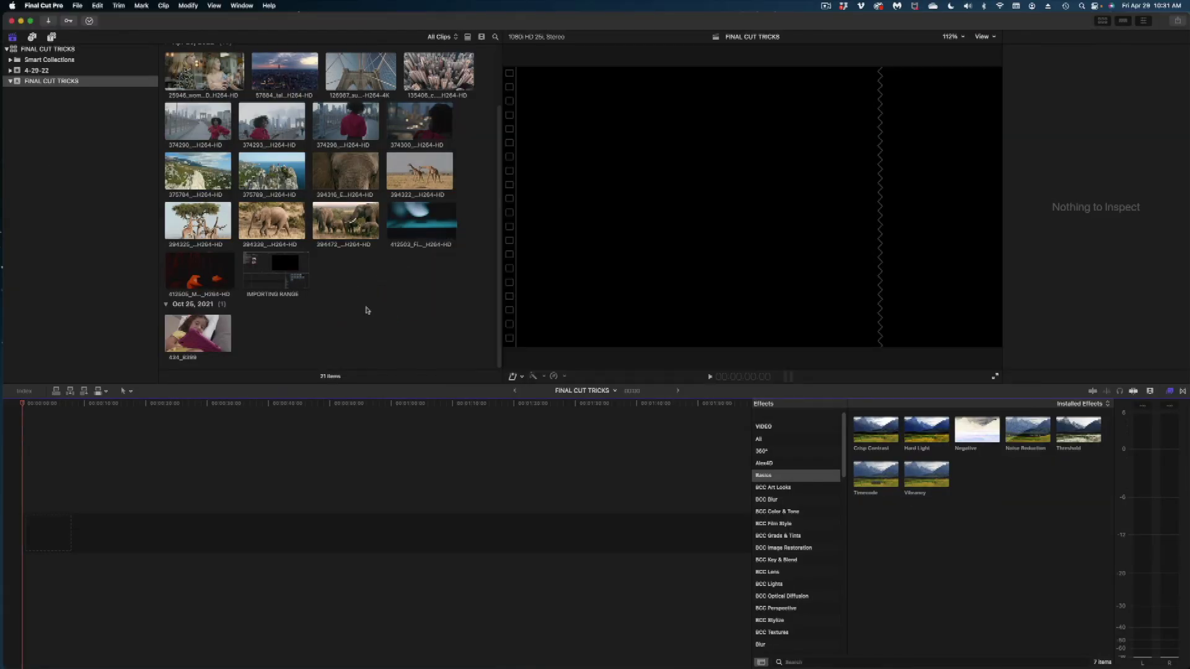
{"action": "key", "text": "e"}
{"action": "left_click", "coordinate": [204, 402]}
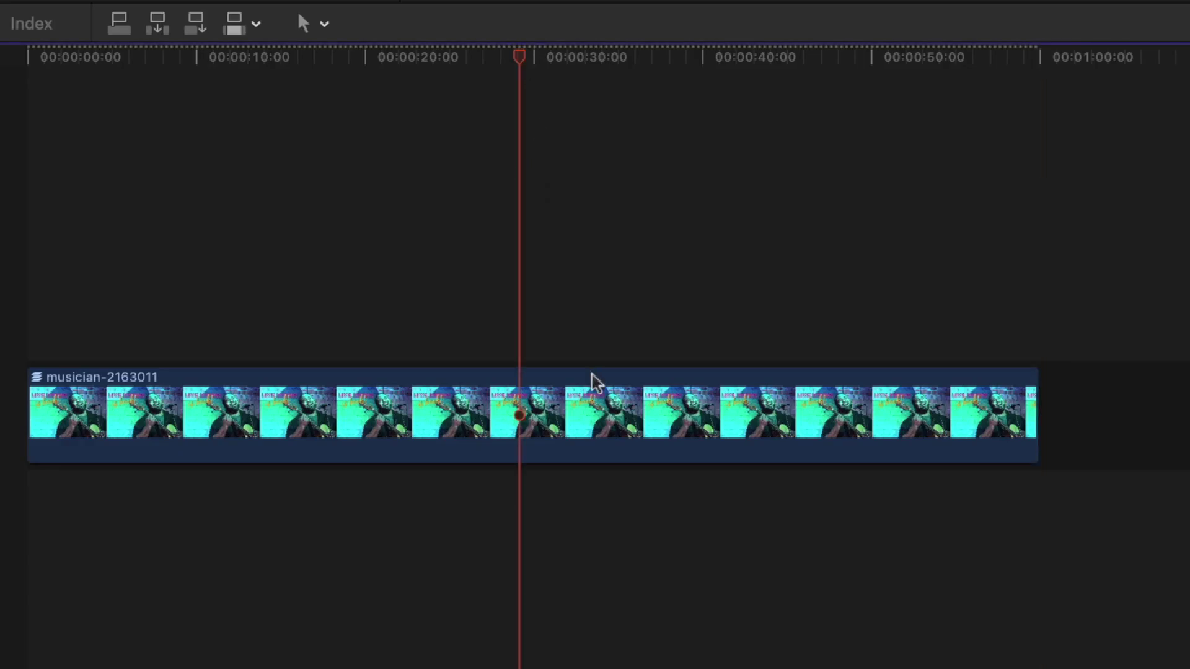
{"action": "double_click", "coordinate": [575, 406]}
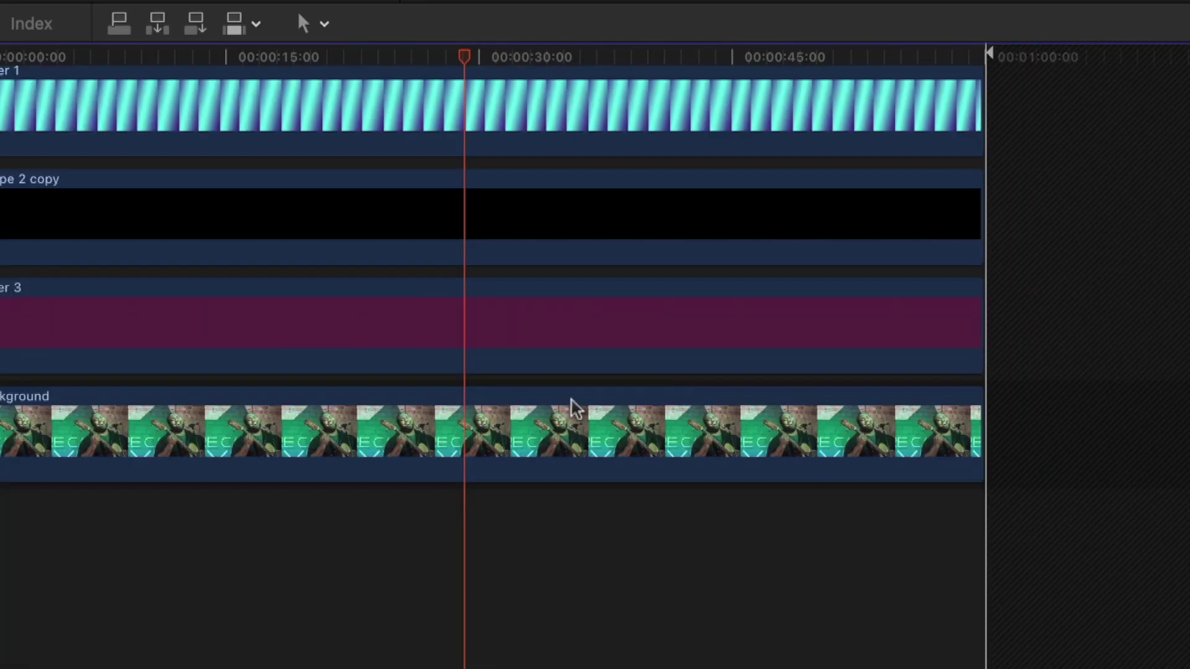
Select the Background copy, is back! and Live Music layers, and apply Hard Light to the background
{"action": "scroll", "coordinate": [575, 406], "scroll_direction": "up", "scroll_amount": 10}
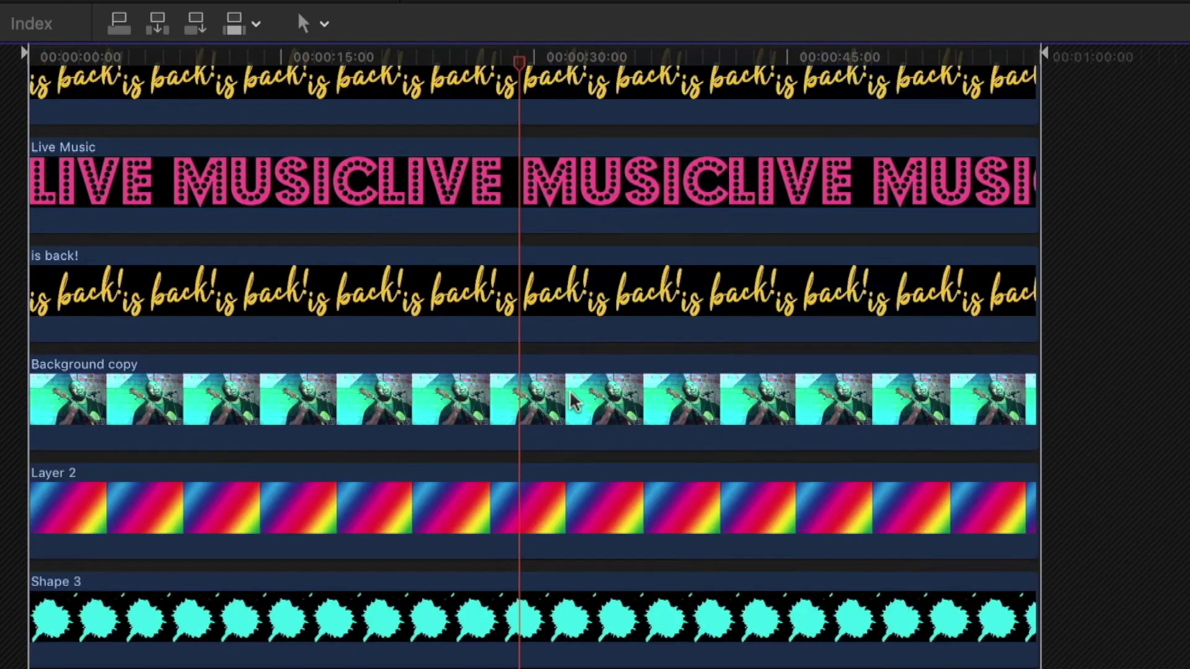
{"action": "scroll", "coordinate": [576, 401], "scroll_direction": "up", "scroll_amount": 5}
{"action": "scroll", "coordinate": [571, 399], "scroll_direction": "down", "scroll_amount": 5}
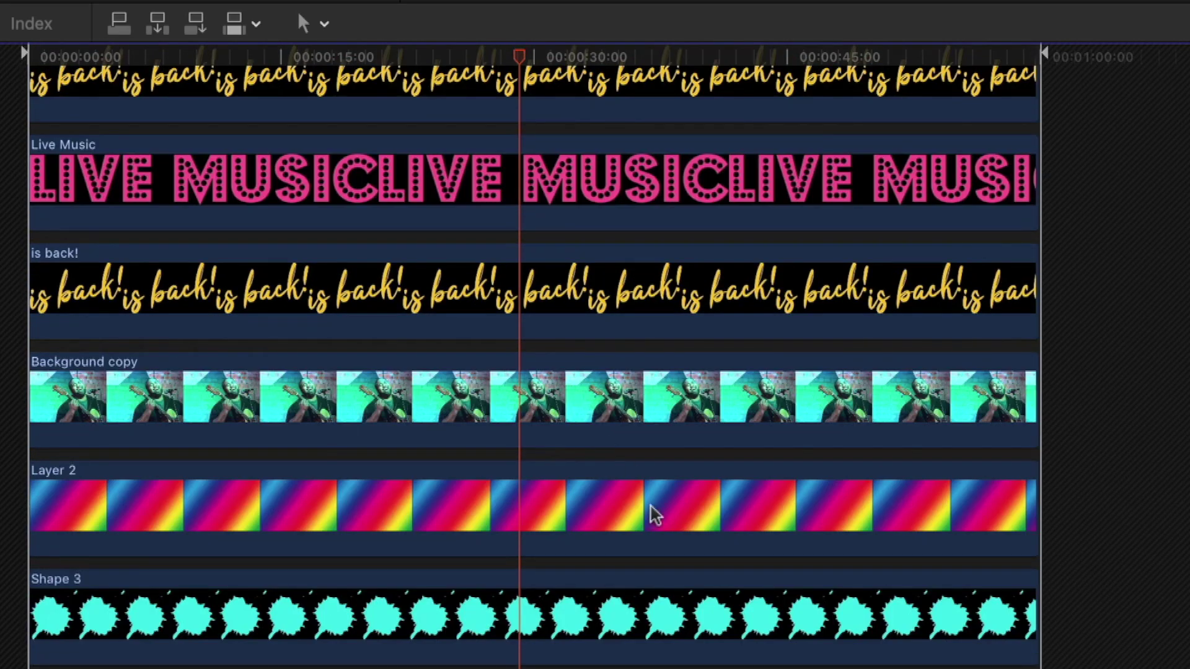
{"action": "left_click", "coordinate": [604, 390]}
{"action": "left_click", "coordinate": [587, 291]}
{"action": "left_click", "coordinate": [565, 200]}
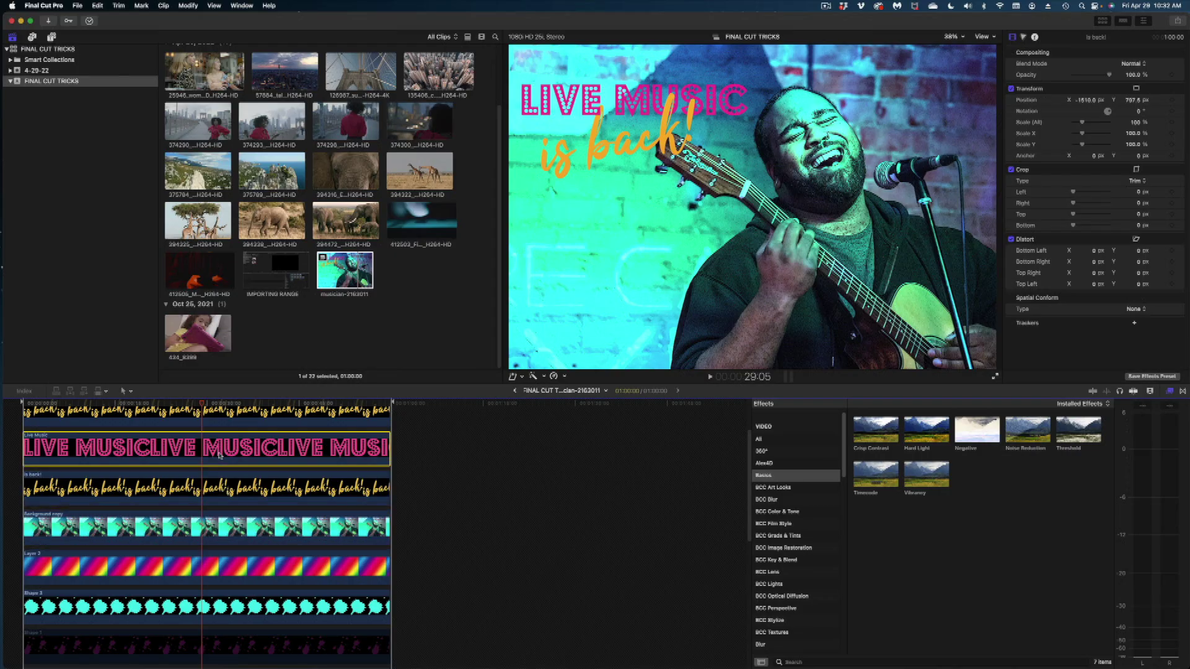
{"action": "scroll", "coordinate": [219, 455], "scroll_direction": "up", "scroll_amount": 3}
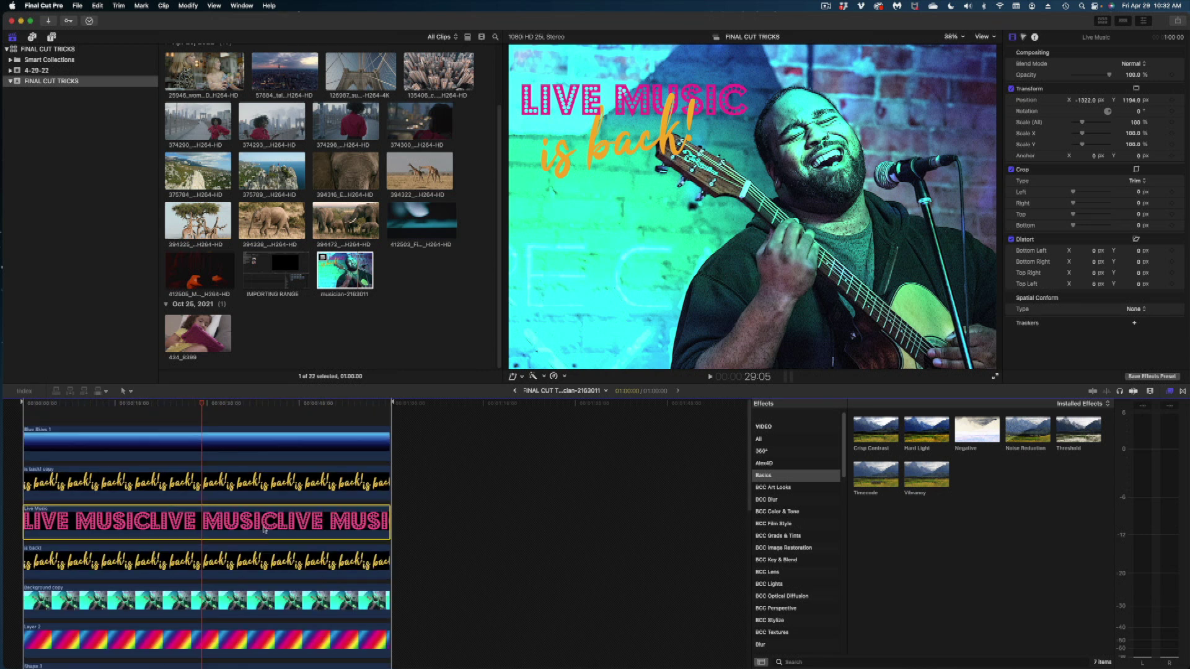
{"action": "left_click_drag", "start_coordinate": [911, 427], "coordinate": [320, 605]}
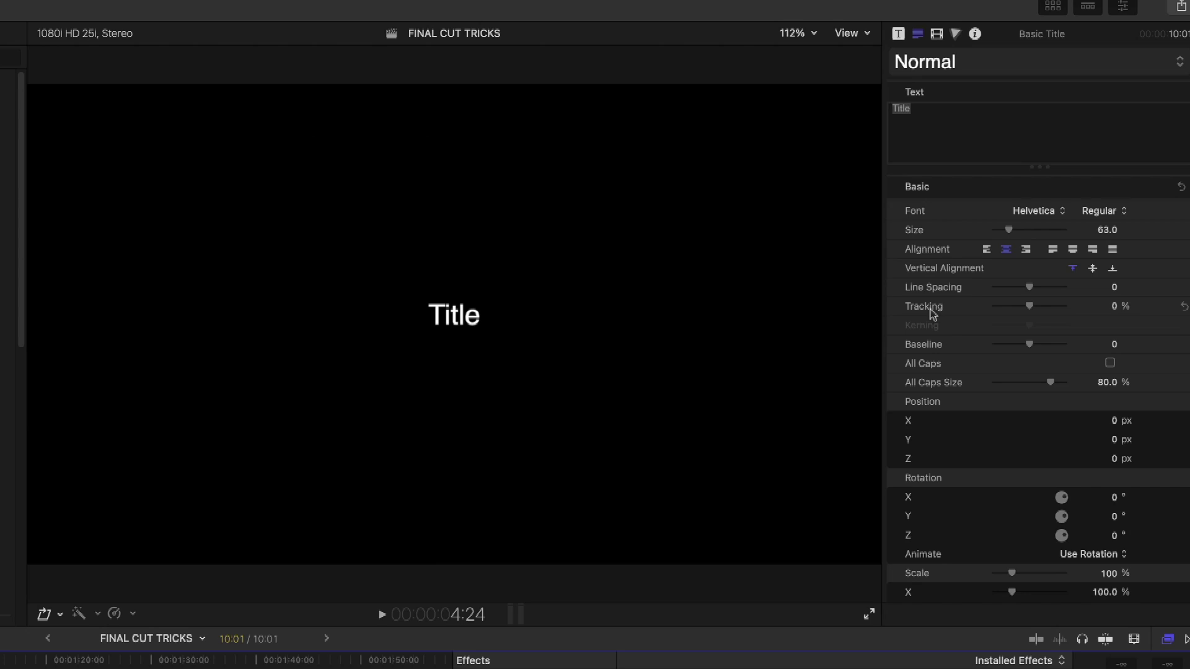
Widen the title's letter Tracking, then settle it at 18.77%
{"action": "mouse_move", "coordinate": [1033, 311]}
{"action": "left_mouse_down"}
{"action": "mouse_move", "coordinate": [1068, 313]}
{"action": "mouse_move", "coordinate": [1001, 313]}
{"action": "mouse_move", "coordinate": [1061, 308]}
{"action": "mouse_move", "coordinate": [1029, 309]}
{"action": "left_mouse_up"}
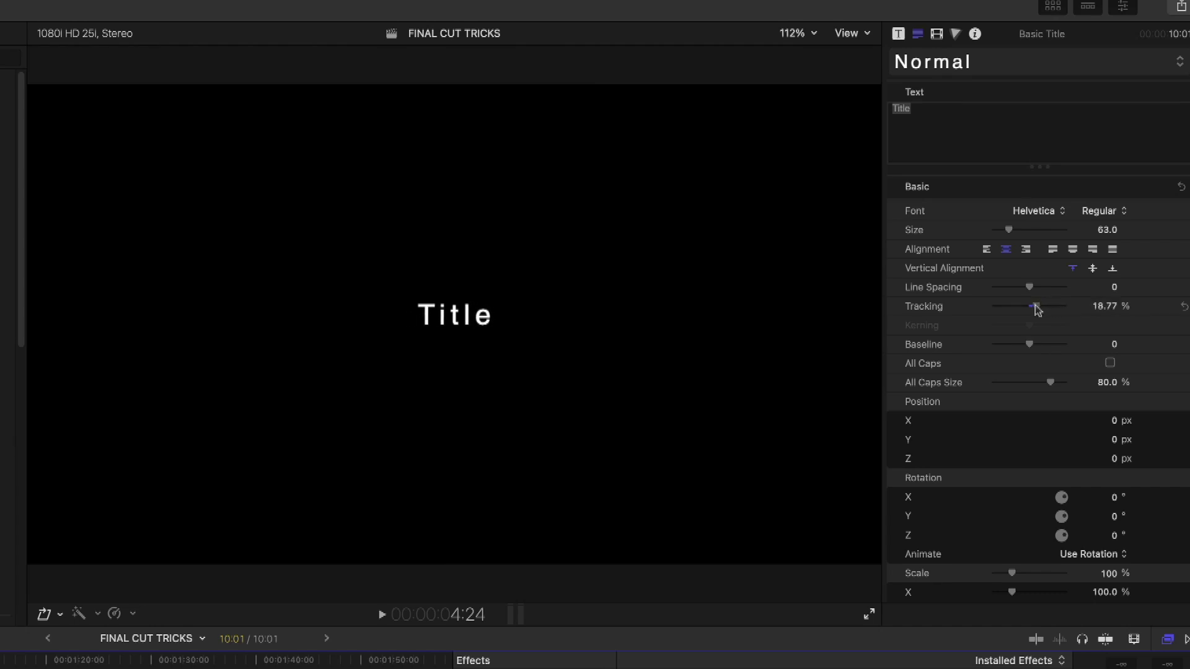
{"action": "left_click_drag", "start_coordinate": [1029, 309], "coordinate": [1026, 309]}
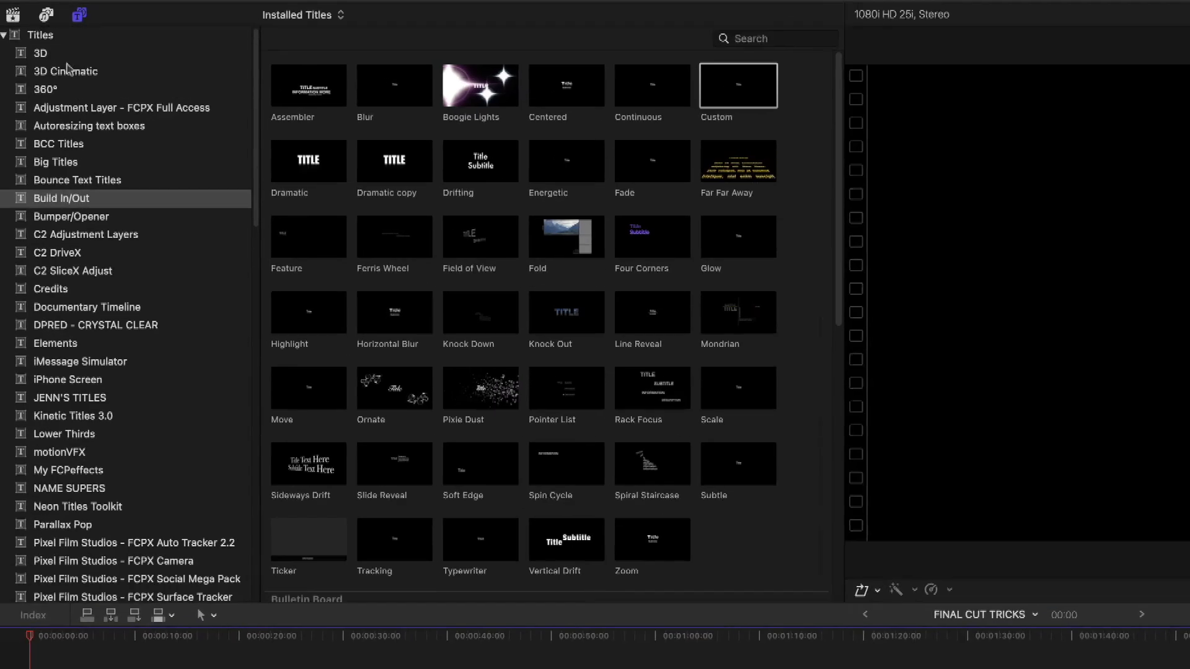
Add the Custom title to the timeline and return the playhead to the start
{"action": "left_click", "coordinate": [742, 94]}
{"action": "key", "text": "e"}
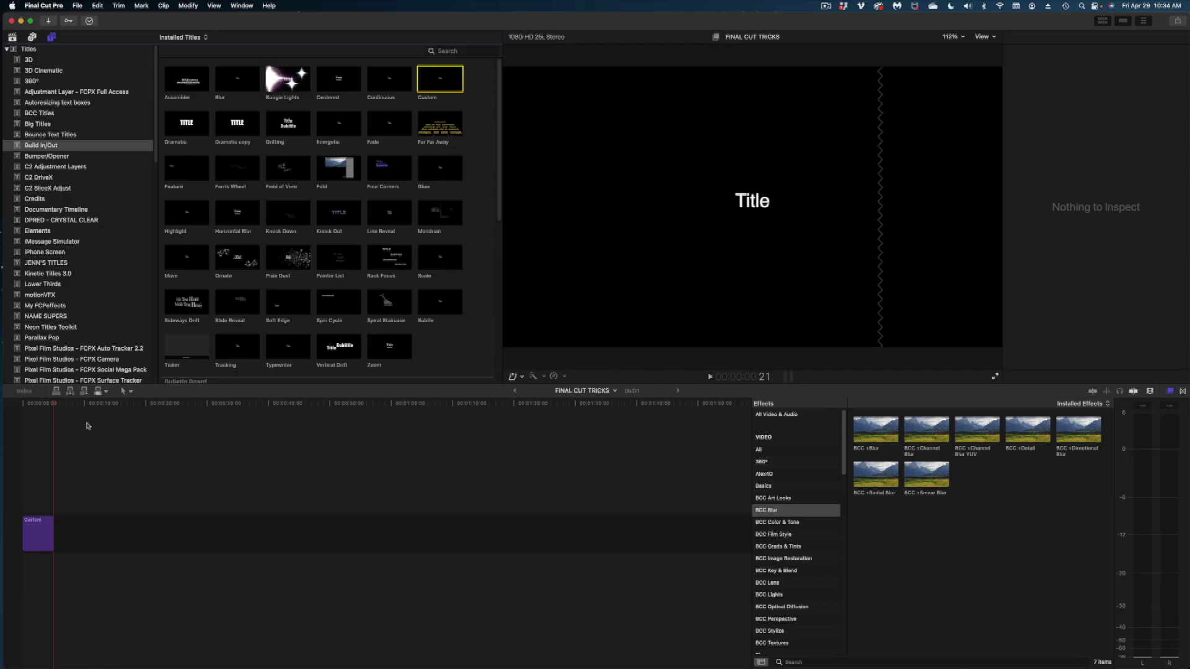
{"action": "left_click", "coordinate": [23, 406]}
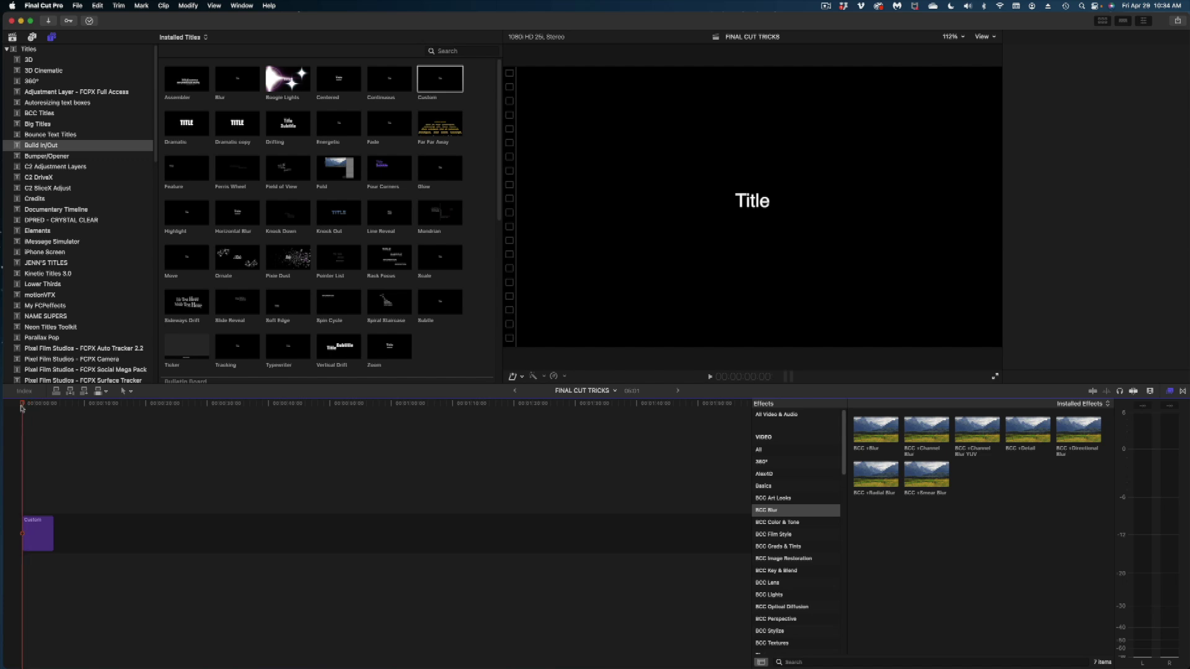
Set the Custom title's In Tracking to 100% and In Spread to 100, then replay it
{"action": "key", "text": "super+4"}
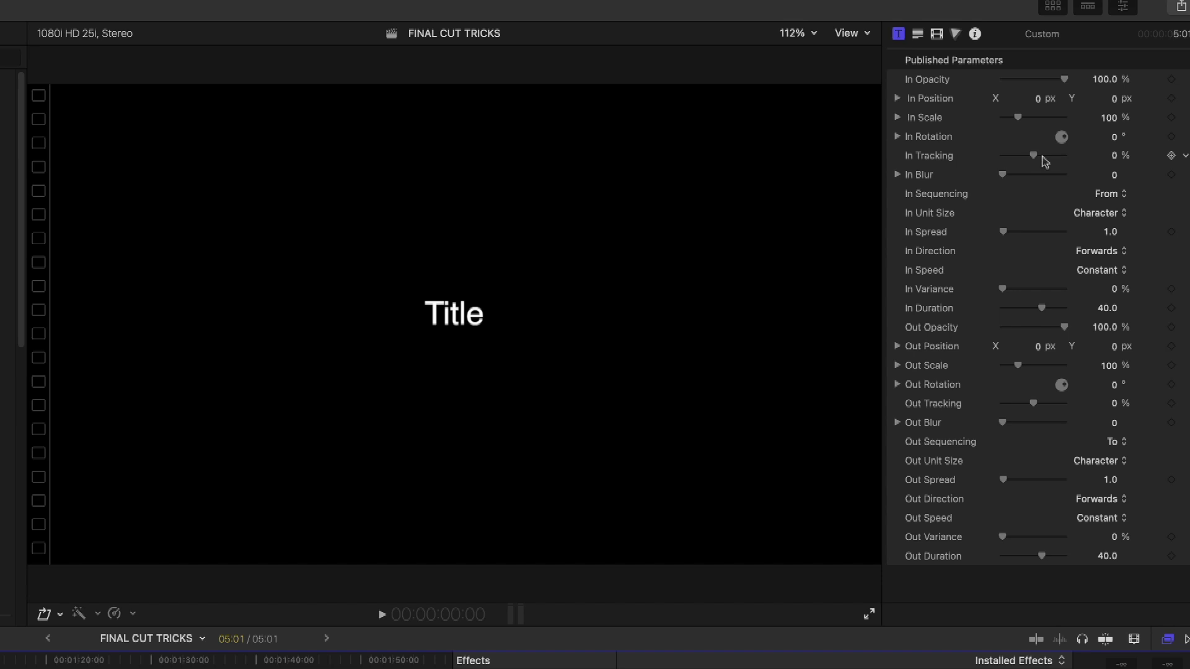
{"action": "left_click_drag", "start_coordinate": [1033, 156], "coordinate": [1065, 155]}
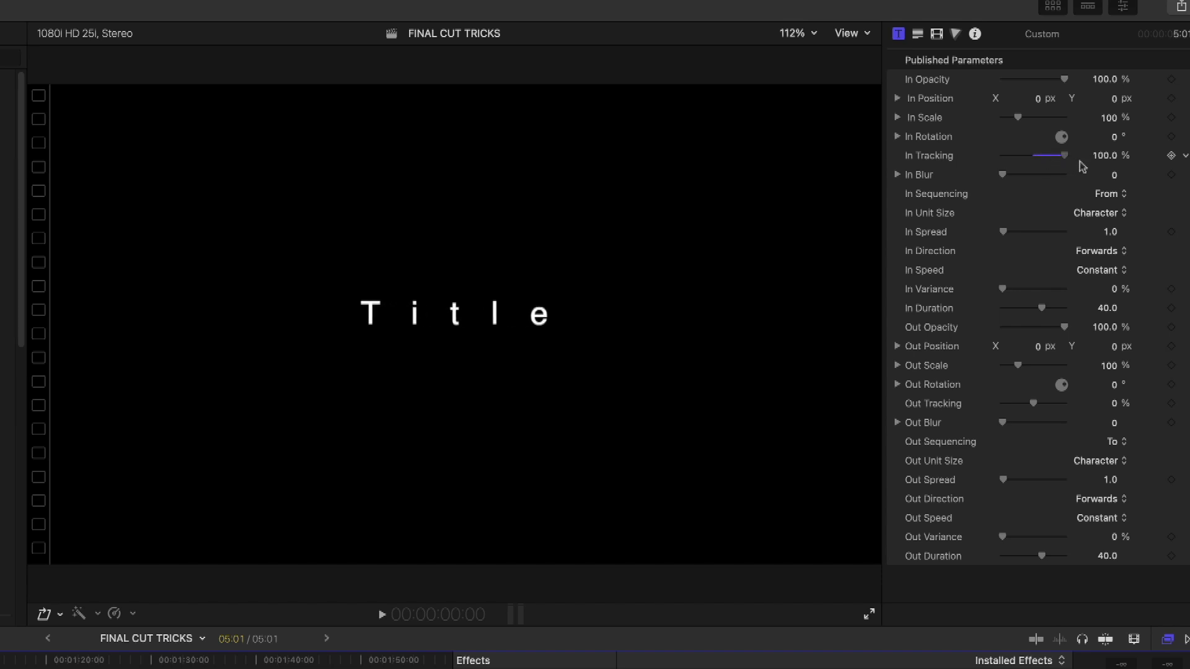
{"action": "left_click", "coordinate": [1021, 232]}
{"action": "left_click_drag", "start_coordinate": [1022, 232], "coordinate": [1106, 233]}
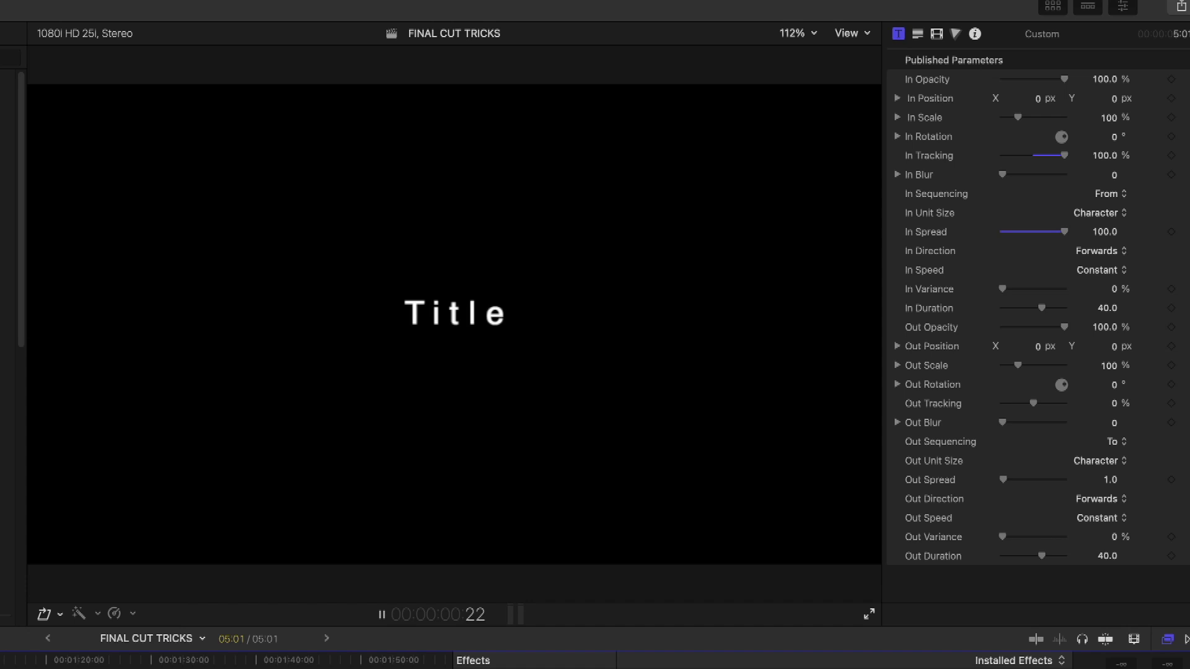
{"action": "key", "text": "space"}
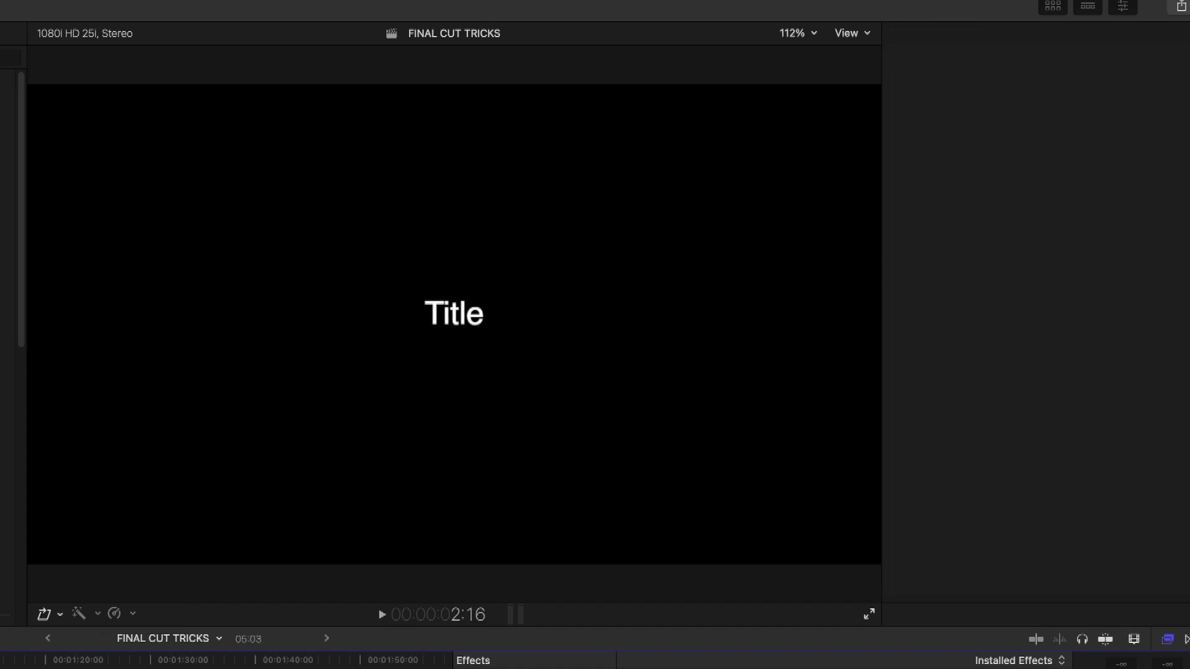
{"action": "key", "text": "Home"}
{"action": "key", "text": "space"}
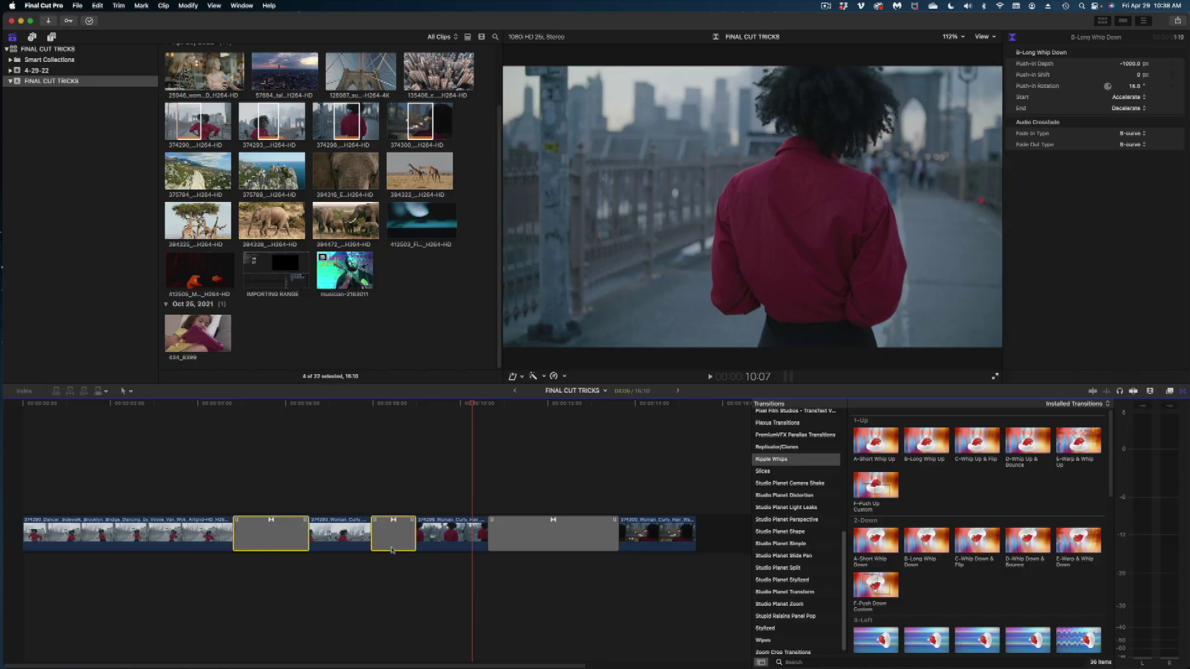
Select all three transitions and give them a uniform 15-frame duration
{"action": "left_click", "coordinate": [530, 543], "text": "super"}
{"action": "key", "text": "ctrl+d"}
{"action": "type", "text": "15"}
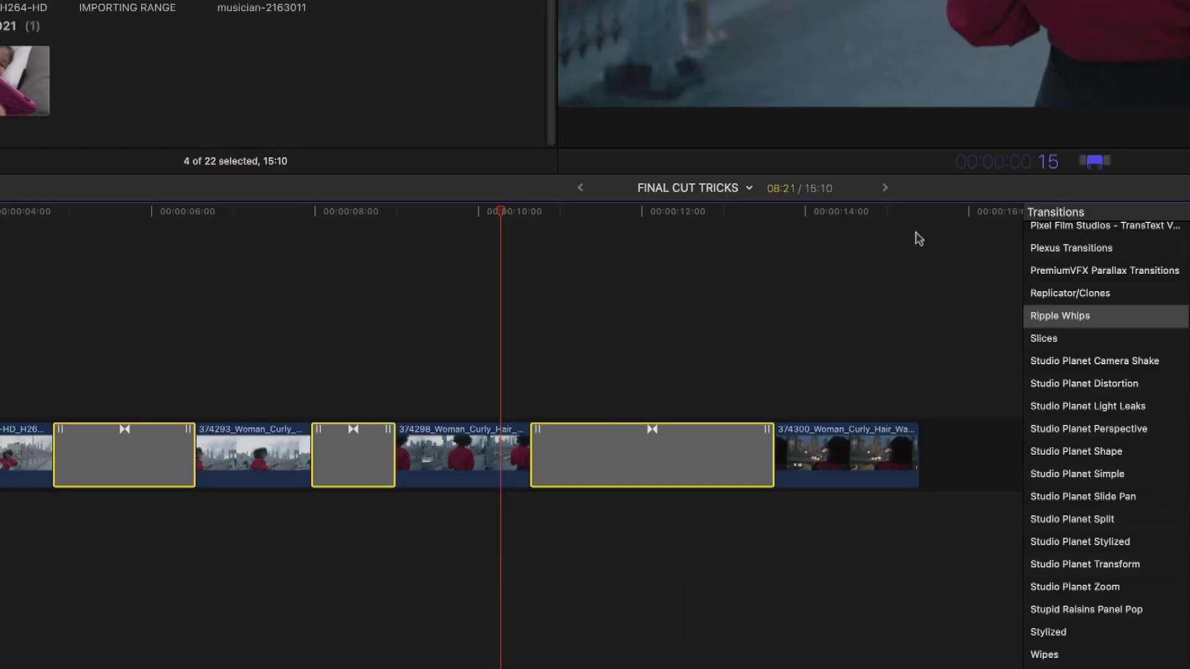
{"action": "key", "text": "Return"}
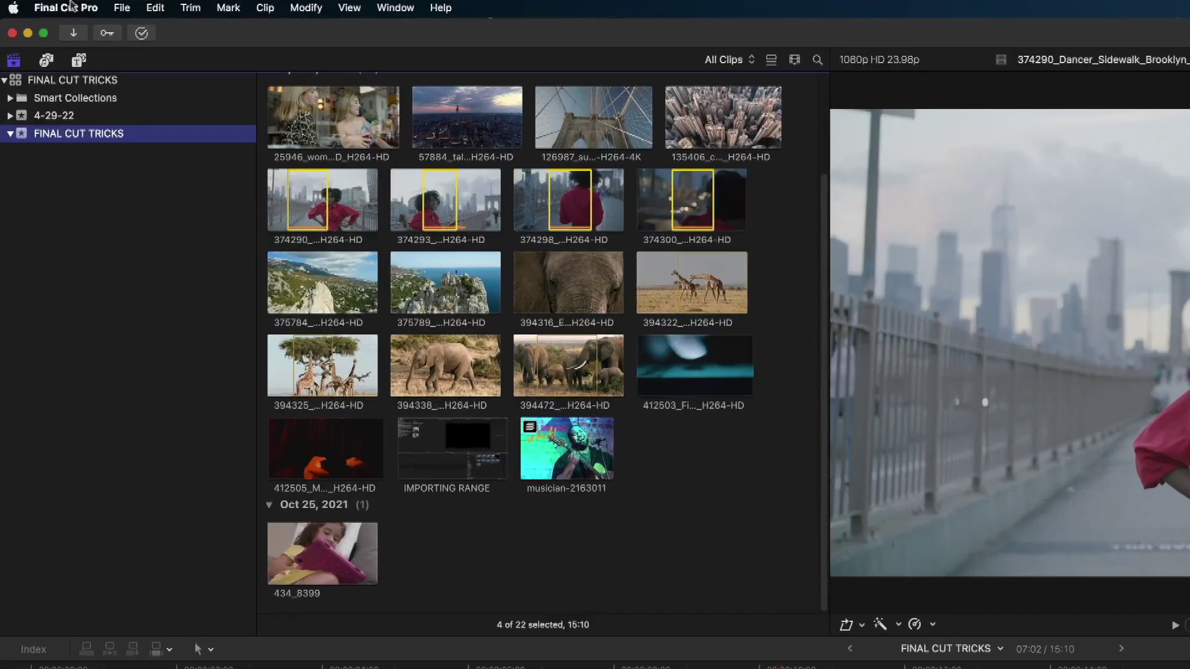
{"action": "left_click", "coordinate": [45, 5]}
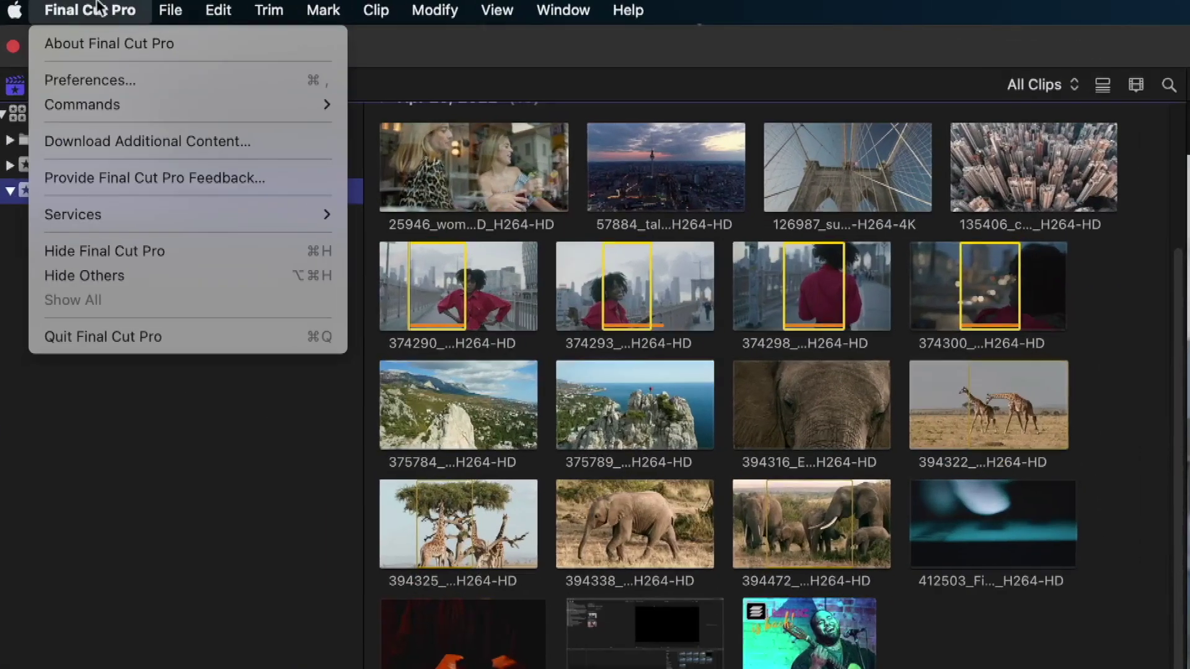
{"action": "left_click", "coordinate": [140, 148]}
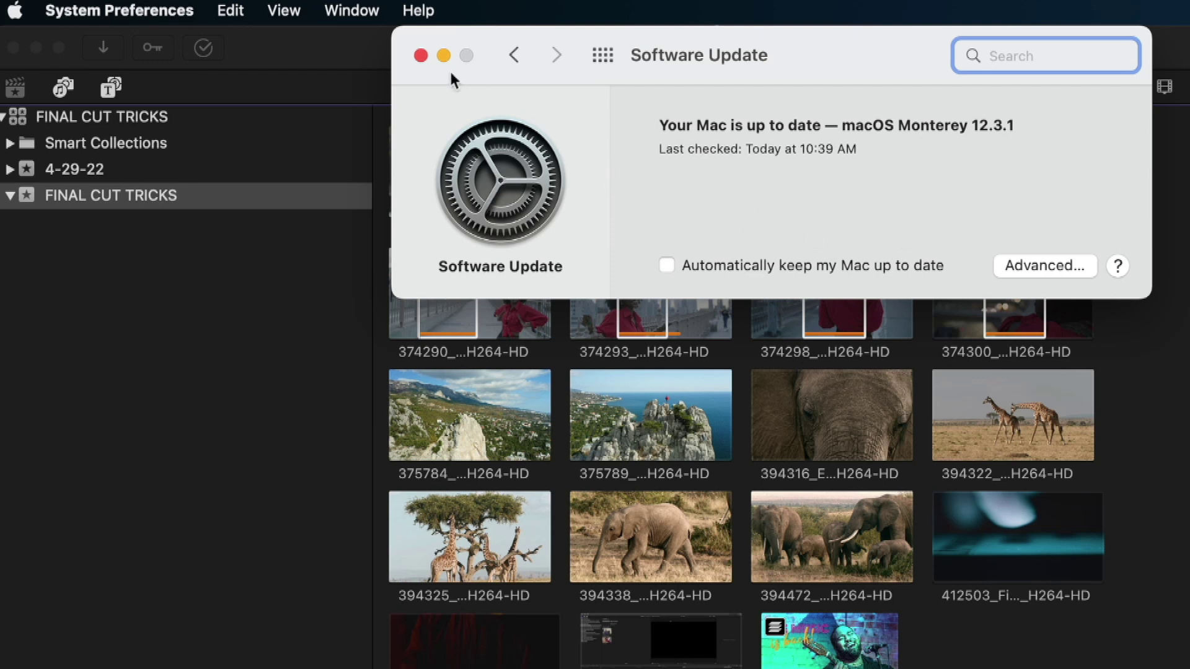
{"action": "left_click", "coordinate": [421, 54]}
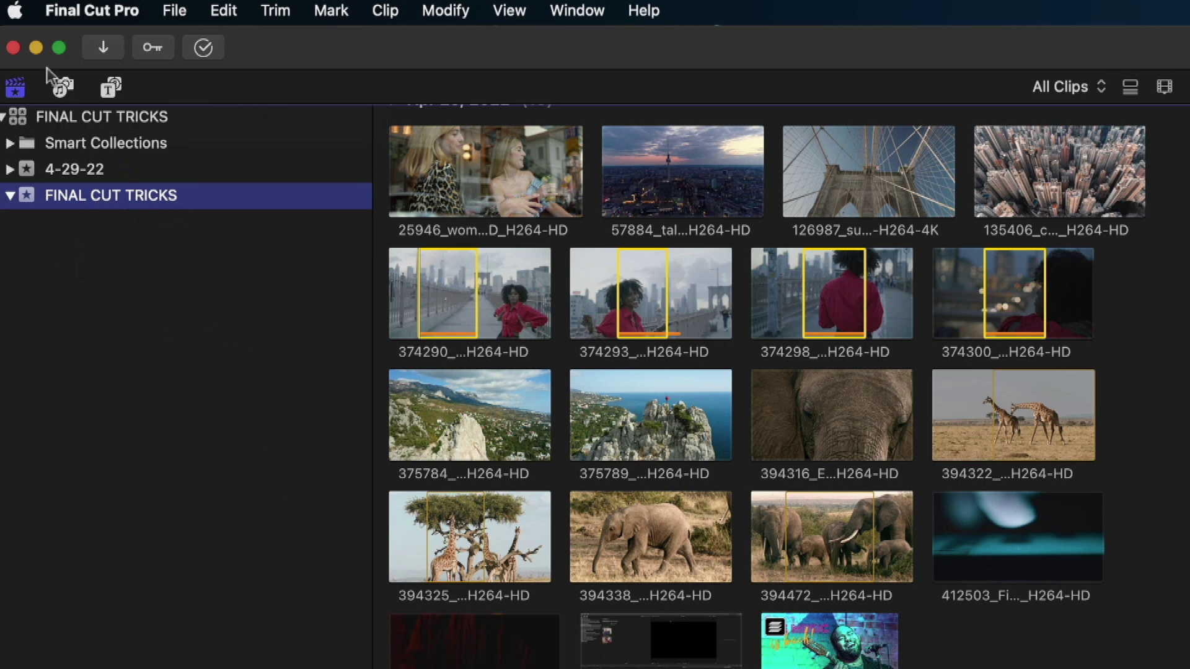
Browse the built-in Sound Effects library in the Photos and Audio sidebar
{"action": "left_click", "coordinate": [62, 86]}
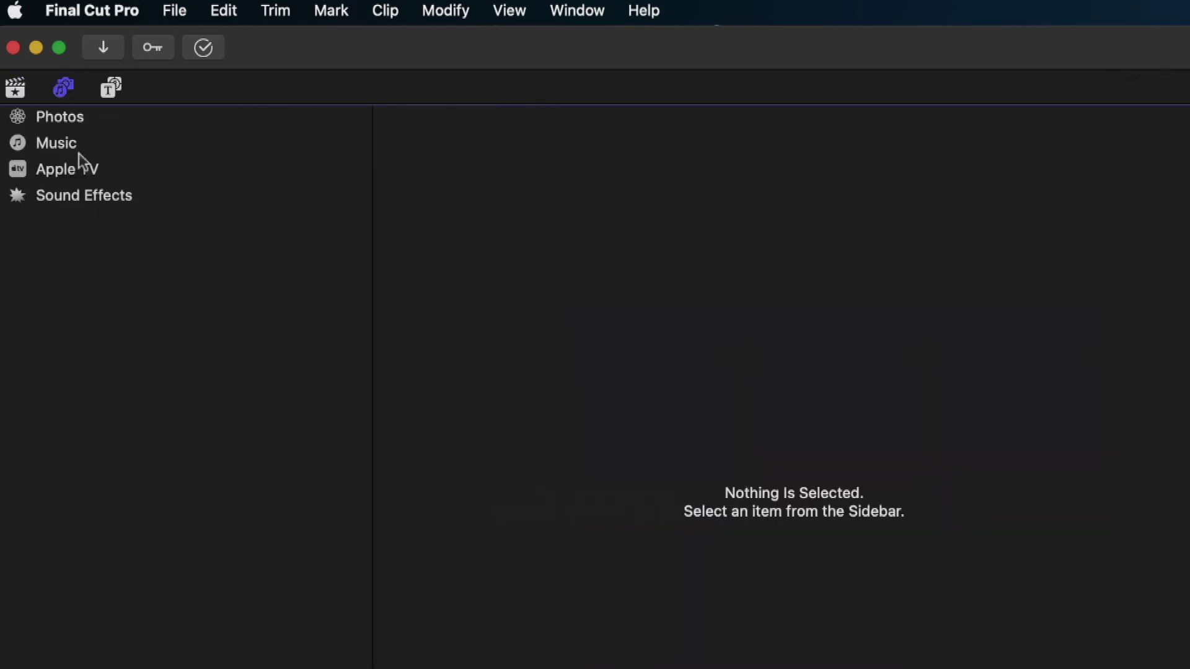
{"action": "left_click", "coordinate": [76, 198]}
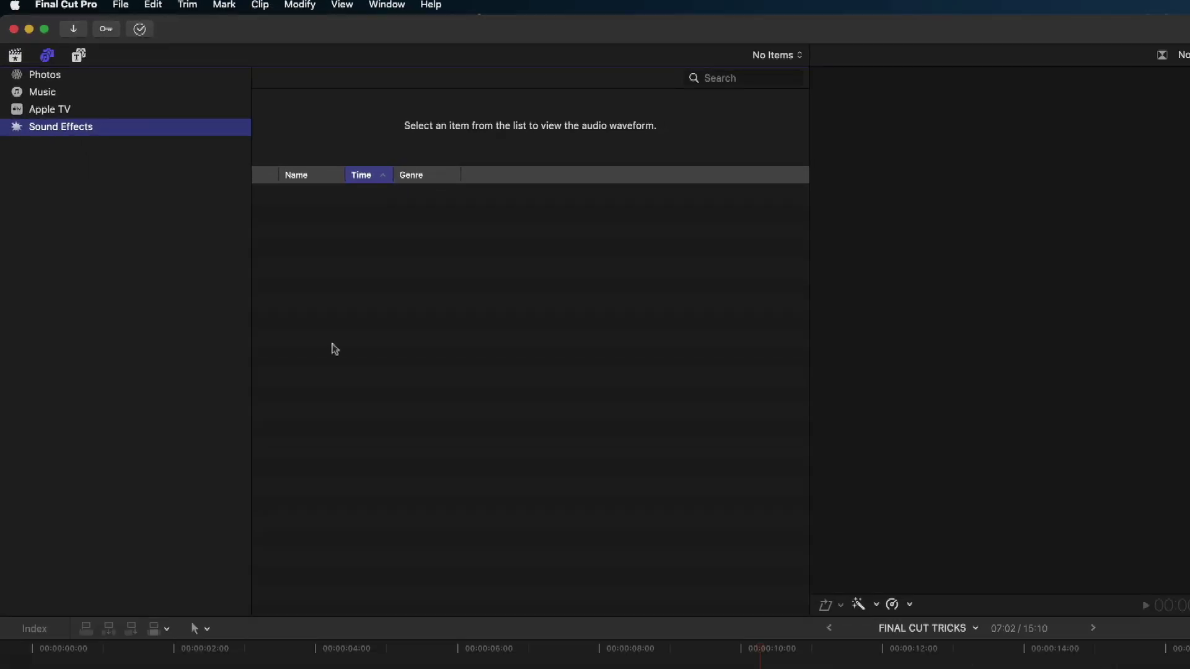
{"action": "scroll", "coordinate": [353, 422], "scroll_direction": "down", "scroll_amount": 15}
{"action": "scroll", "coordinate": [353, 427], "scroll_direction": "up", "scroll_amount": 10}
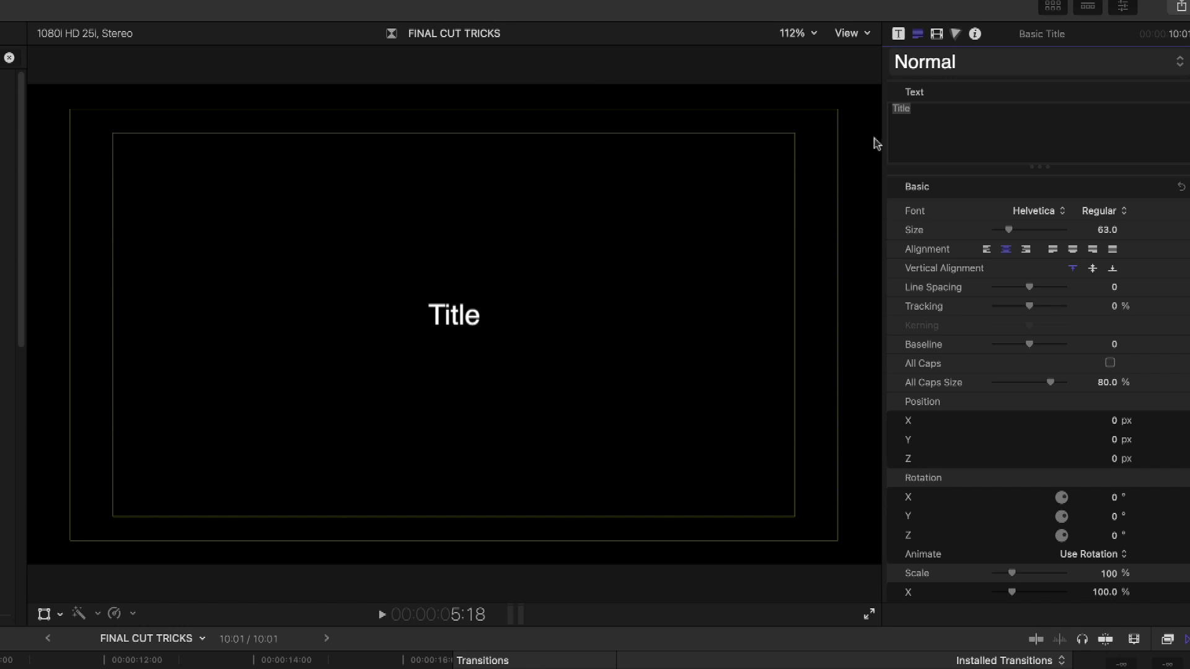
Apply the Glossy Green 3D style preset to the title
{"action": "left_click", "coordinate": [946, 62]}
{"action": "mouse_move", "coordinate": [965, 142]}
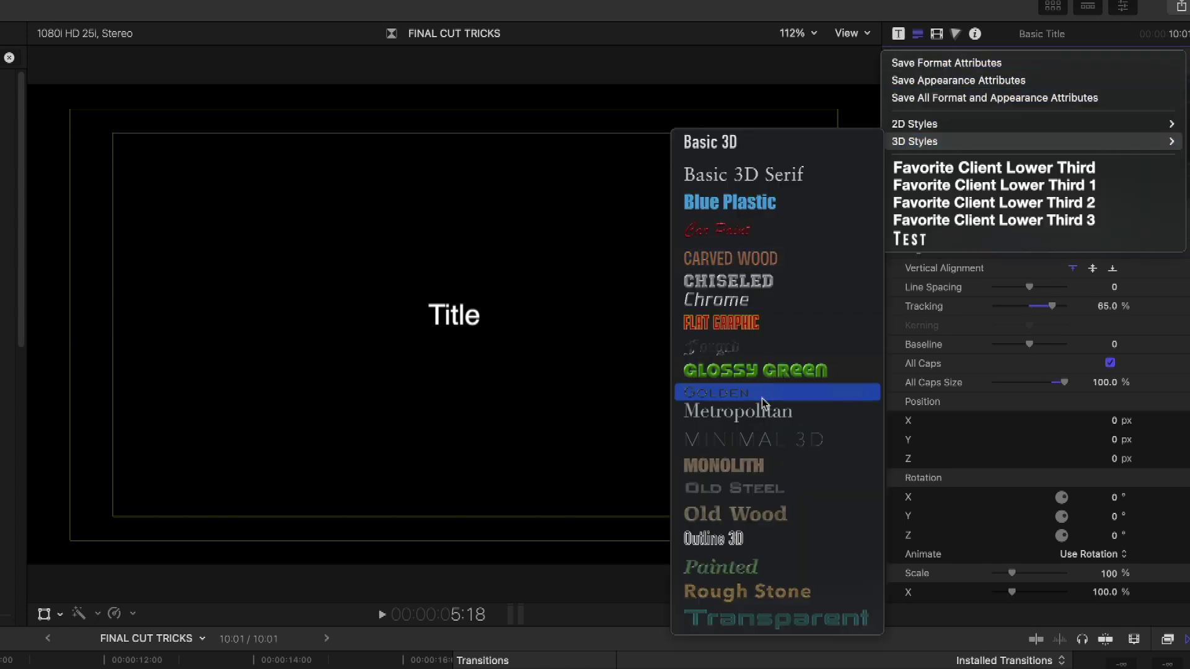
{"action": "left_click", "coordinate": [752, 372]}
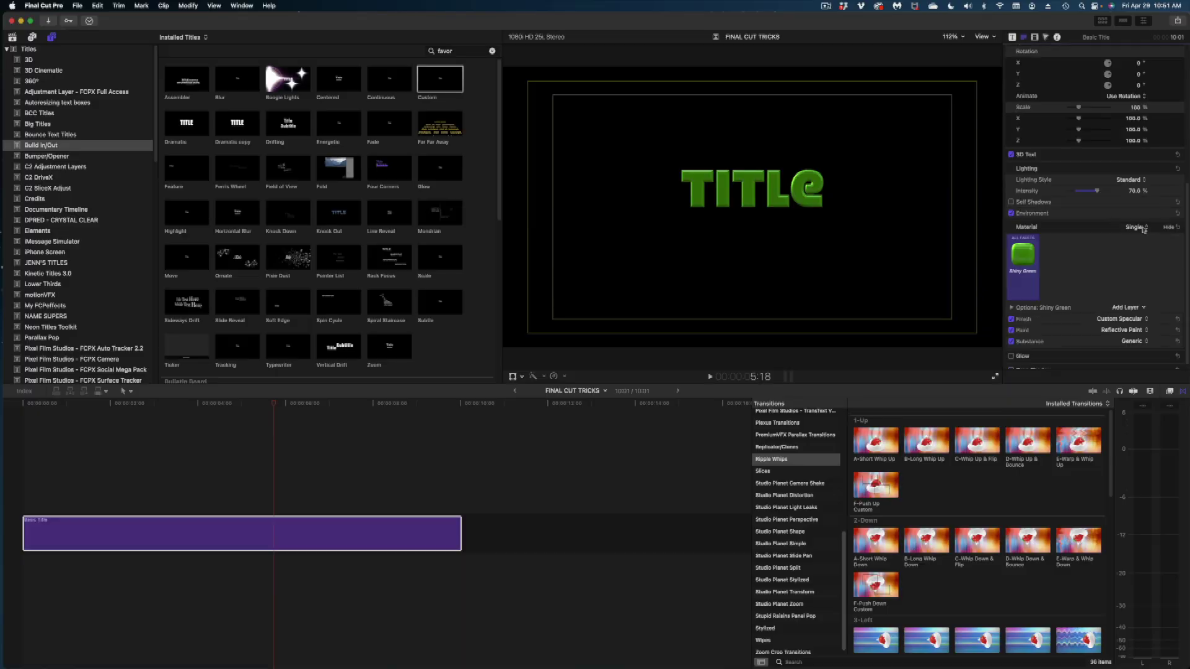
Try the Car Paint material on the title text, then undo it
{"action": "left_click", "coordinate": [1023, 254]}
{"action": "mouse_move", "coordinate": [1047, 335]}
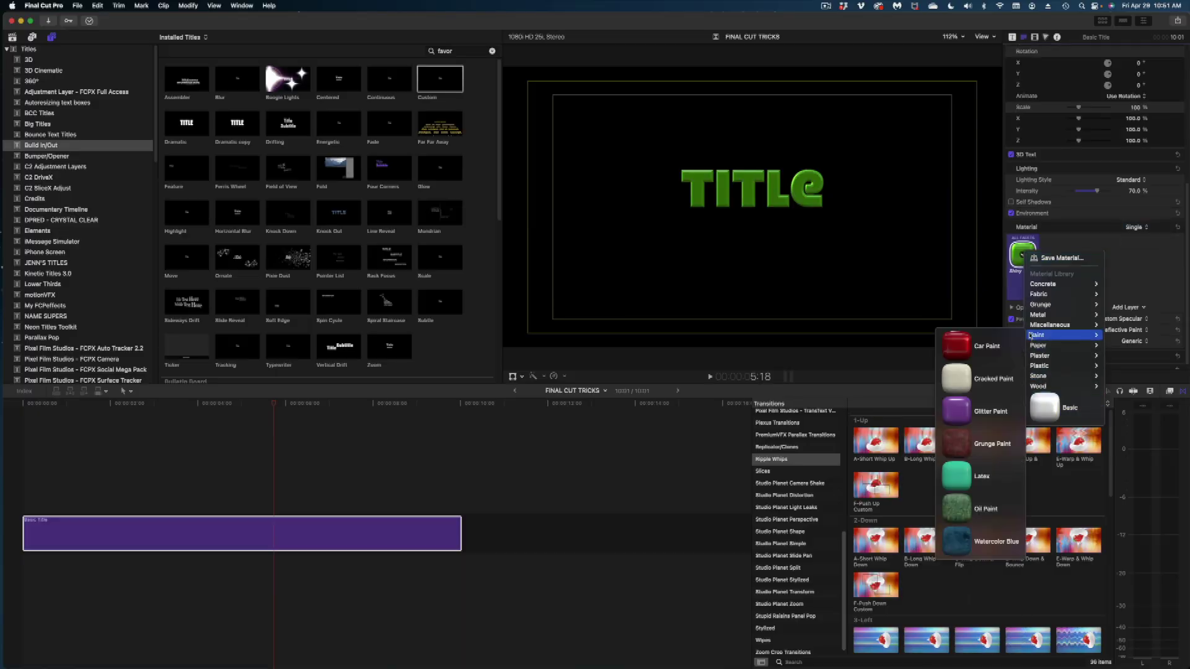
{"action": "left_click", "coordinate": [964, 347]}
{"action": "key", "text": "super+z"}
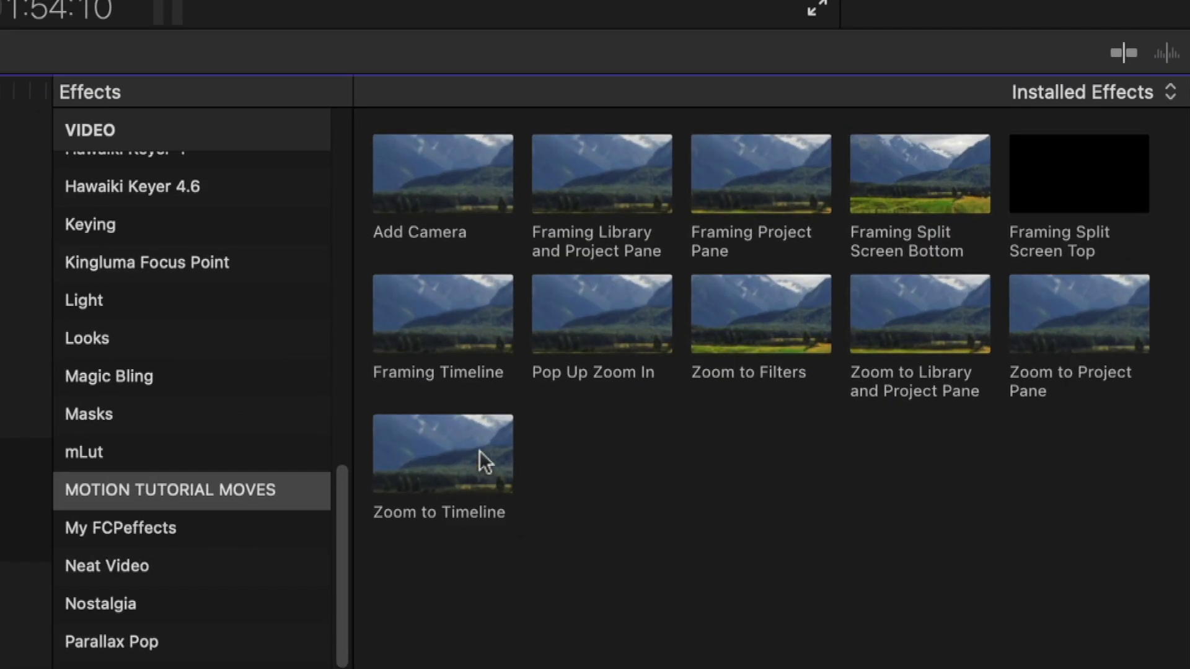
Preview Zoom to Timeline on the logo clip, then reset its transform and move near 1:07
{"action": "left_click_drag", "start_coordinate": [456, 444], "coordinate": [73, 402]}
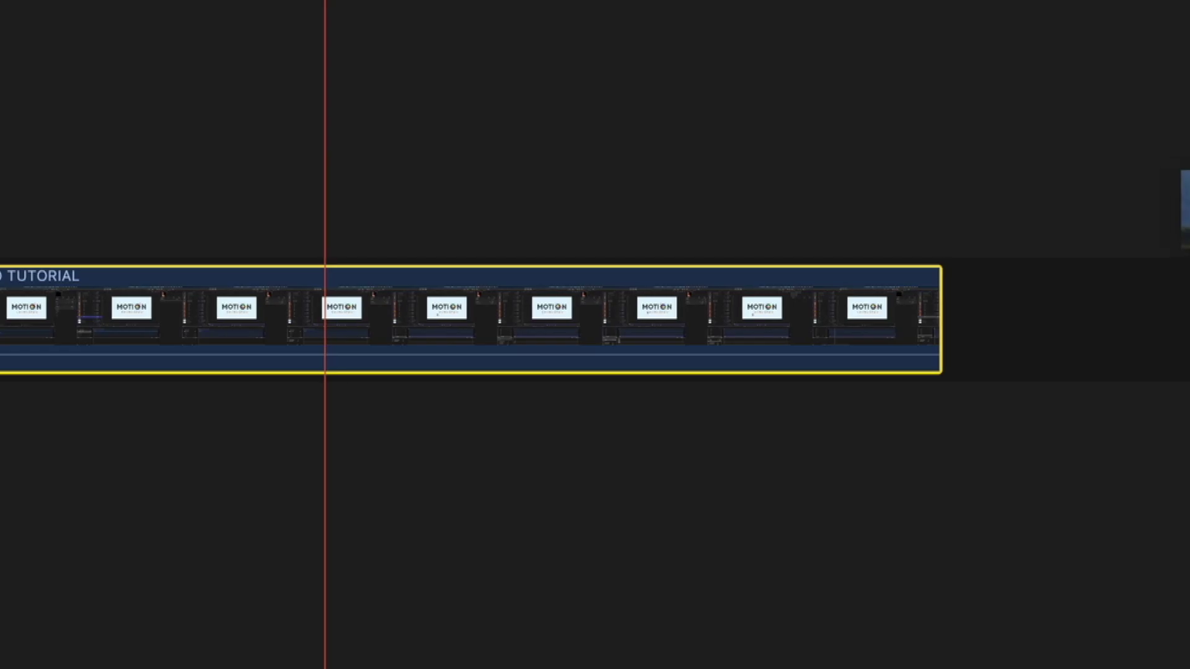
{"action": "left_click_drag", "start_coordinate": [1181, 210], "coordinate": [384, 308]}
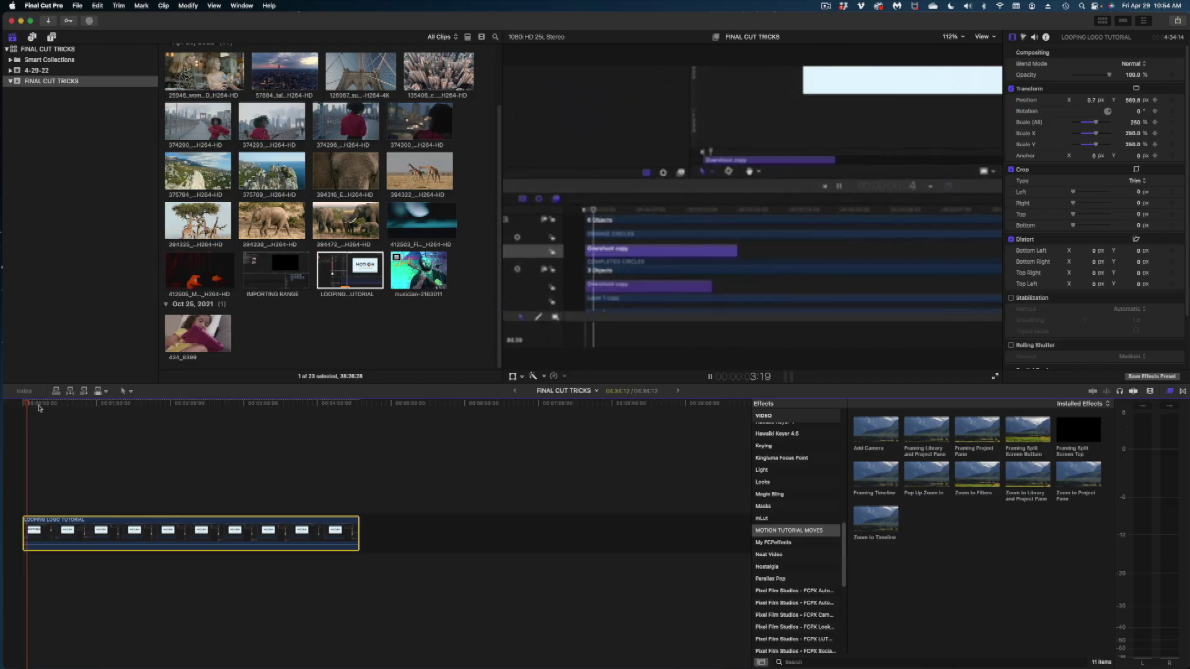
{"action": "key", "text": "space"}
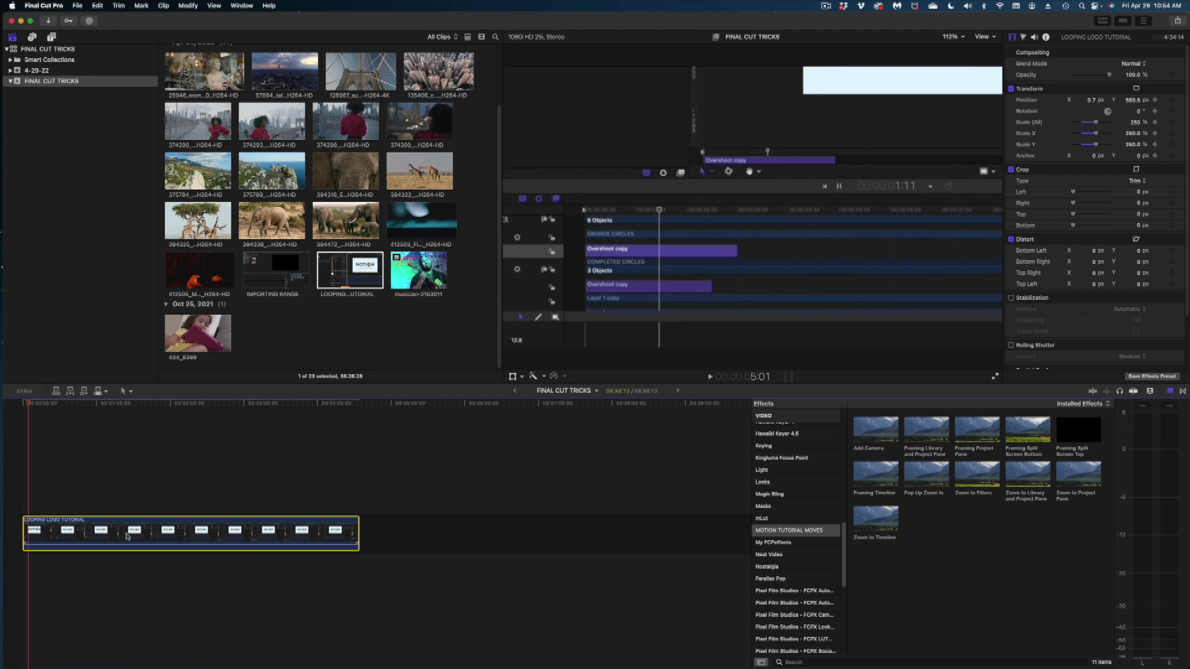
{"action": "left_click", "coordinate": [119, 393]}
{"action": "left_click", "coordinate": [110, 399]}
{"action": "left_click", "coordinate": [104, 403]}
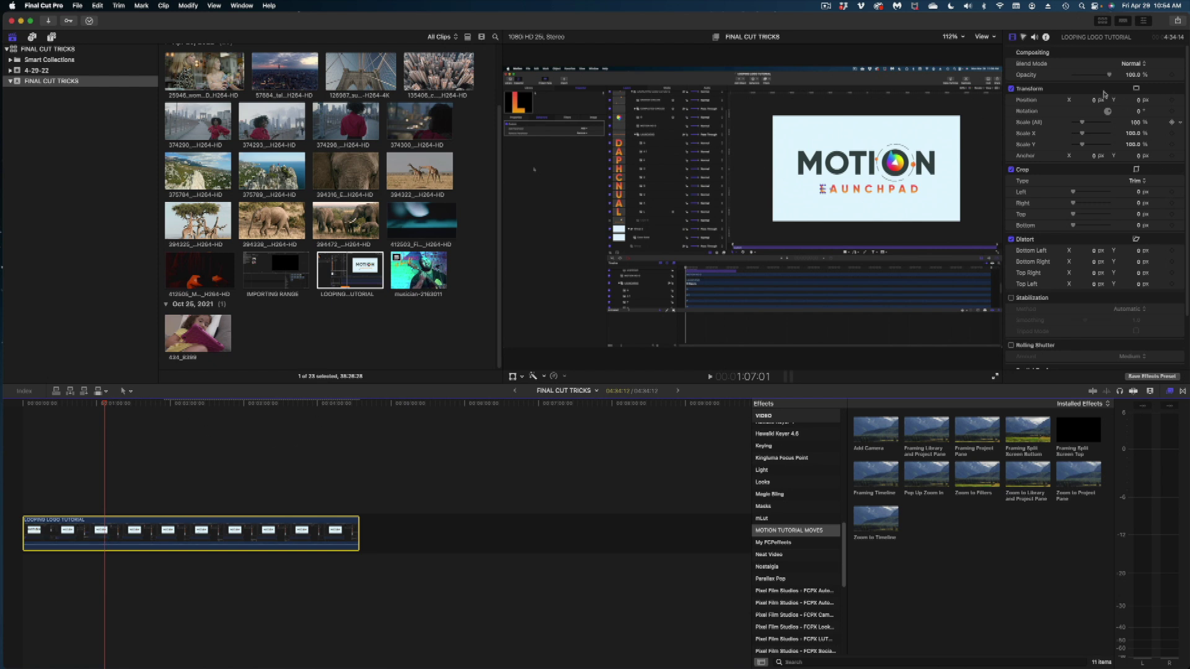
Keyframe the logo clip zooming to 219% scale, repositioning the enlarged image
{"action": "left_click", "coordinate": [1172, 123]}
{"action": "left_click_drag", "start_coordinate": [104, 403], "coordinate": [109, 404]}
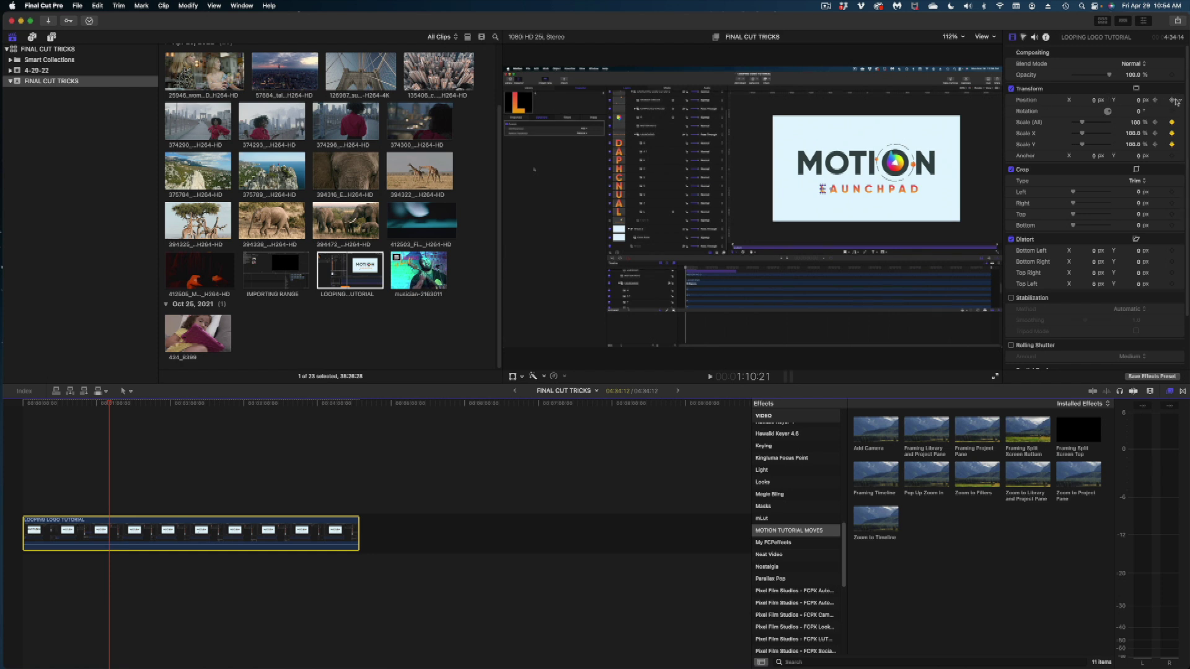
{"action": "left_click_drag", "start_coordinate": [1153, 122], "coordinate": [1168, 122]}
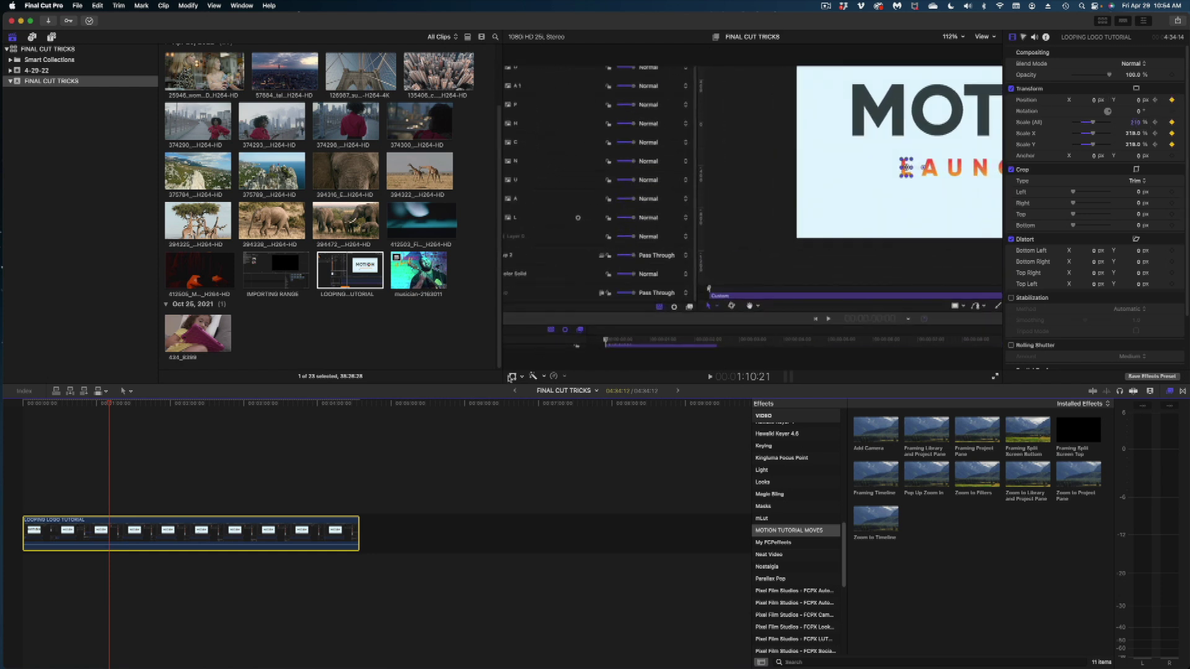
{"action": "left_click_drag", "start_coordinate": [741, 247], "coordinate": [539, 333]}
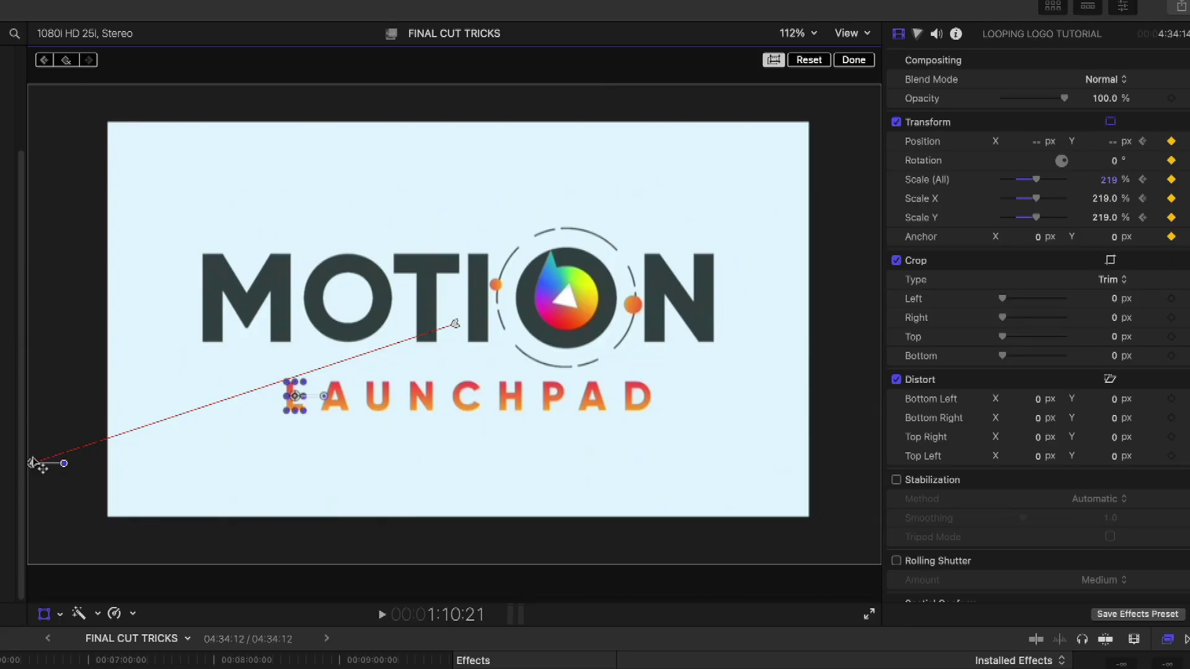
Make both motion path points linear and save the clip's effects as a preset
{"action": "right_click", "coordinate": [547, 303]}
{"action": "left_click", "coordinate": [45, 471]}
{"action": "right_click", "coordinate": [456, 323]}
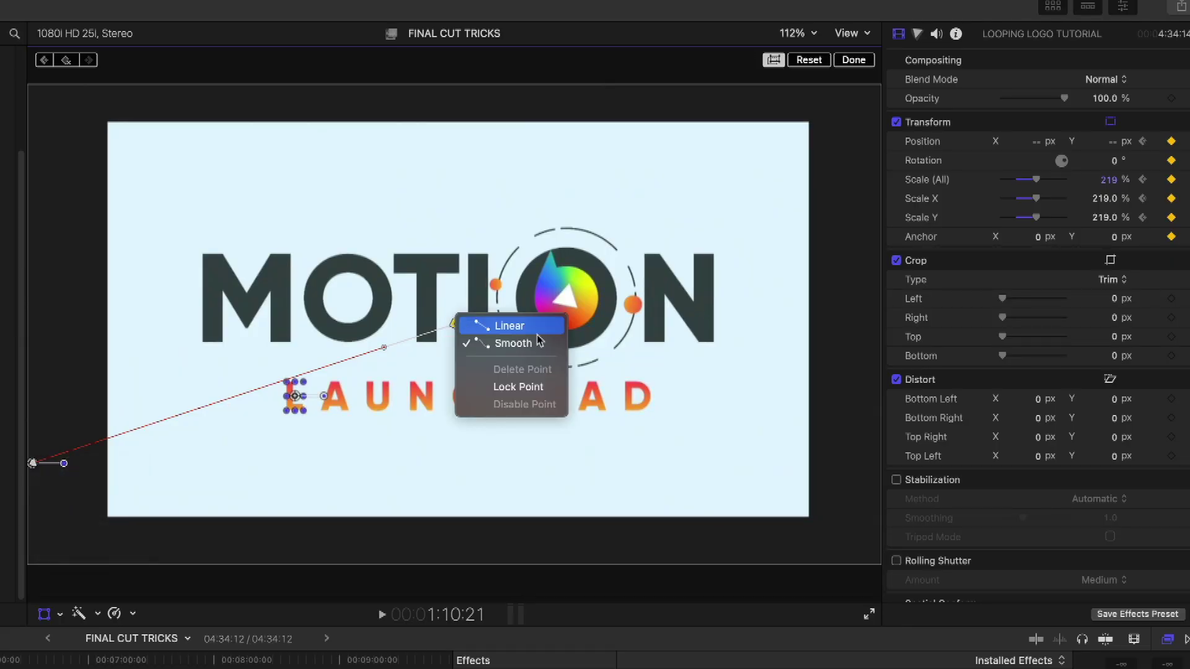
{"action": "left_click", "coordinate": [493, 322]}
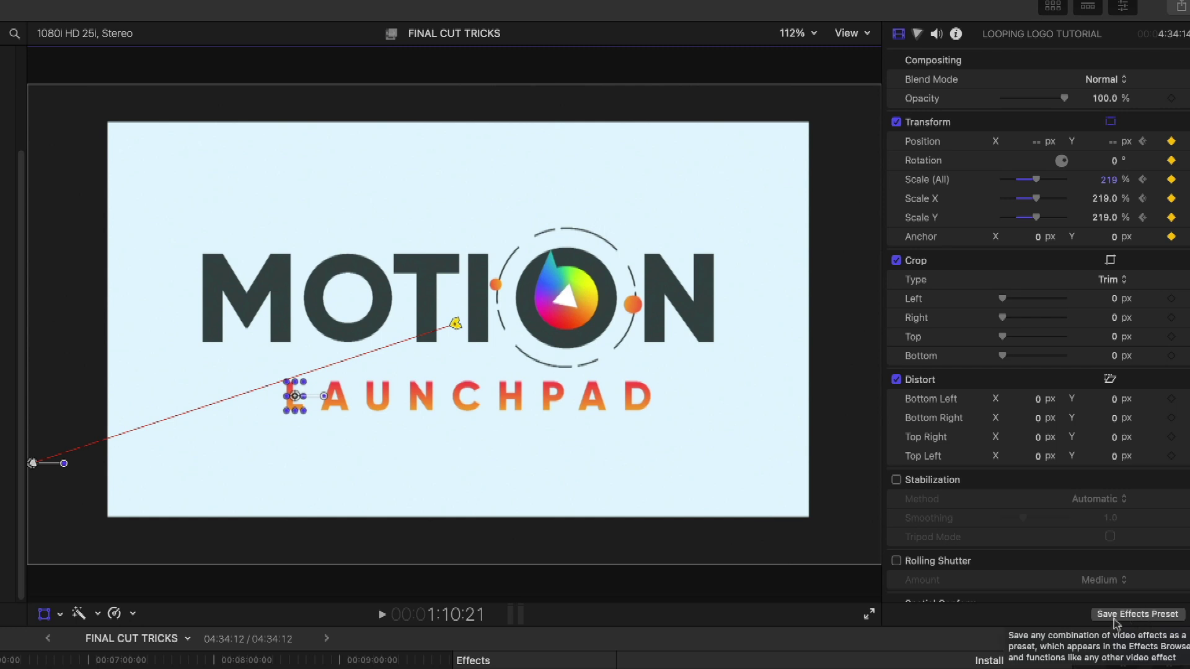
{"action": "left_click", "coordinate": [1114, 617]}
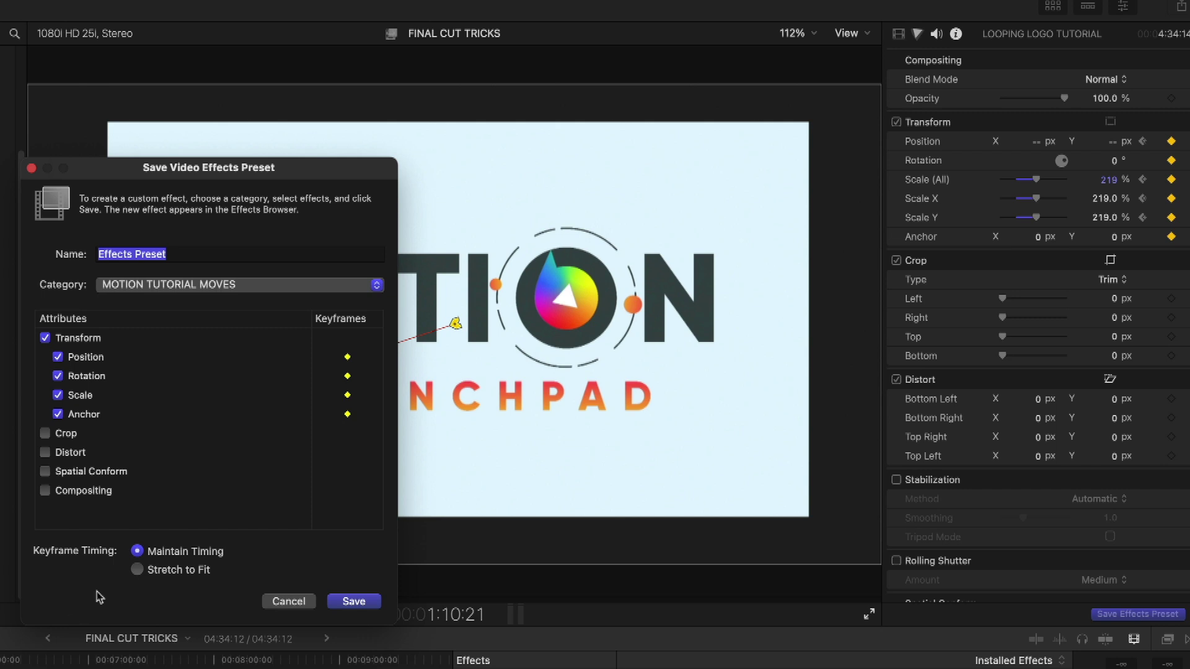
Select the entire text in the preset's Name field
{"action": "left_click", "coordinate": [199, 251]}
{"action": "triple_click", "coordinate": [151, 251]}
{"action": "left_click", "coordinate": [138, 254]}
{"action": "left_click_drag", "start_coordinate": [167, 255], "coordinate": [93, 258]}
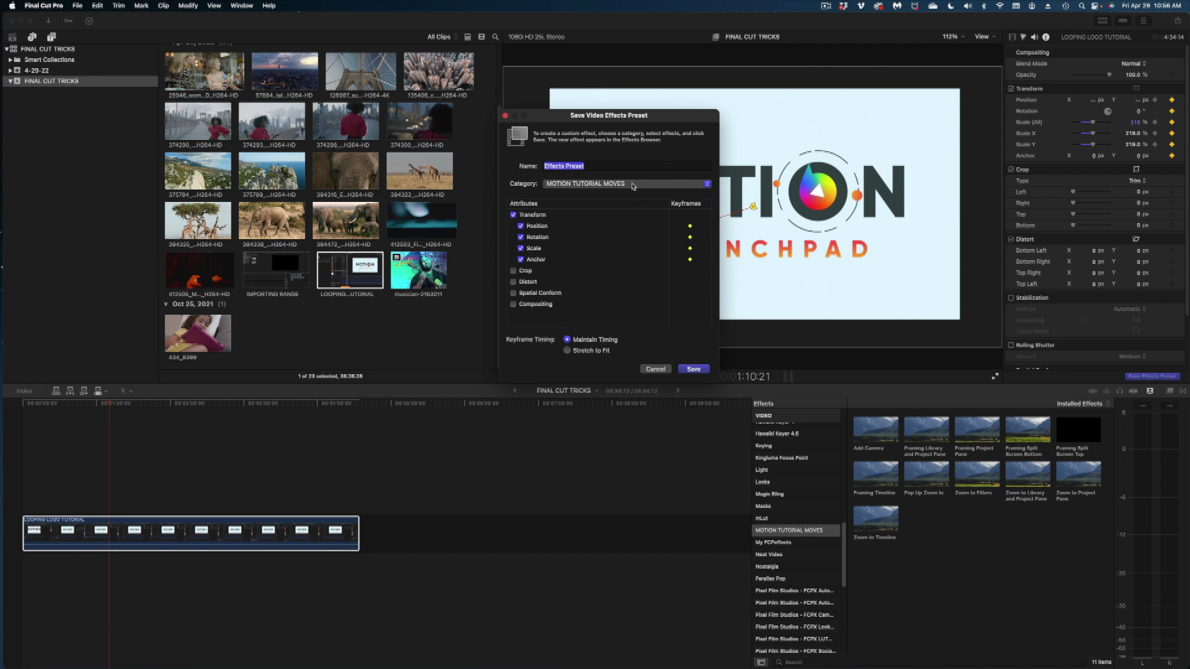
Choose New Category from the Category popup, then cancel out
{"action": "left_click", "coordinate": [611, 185]}
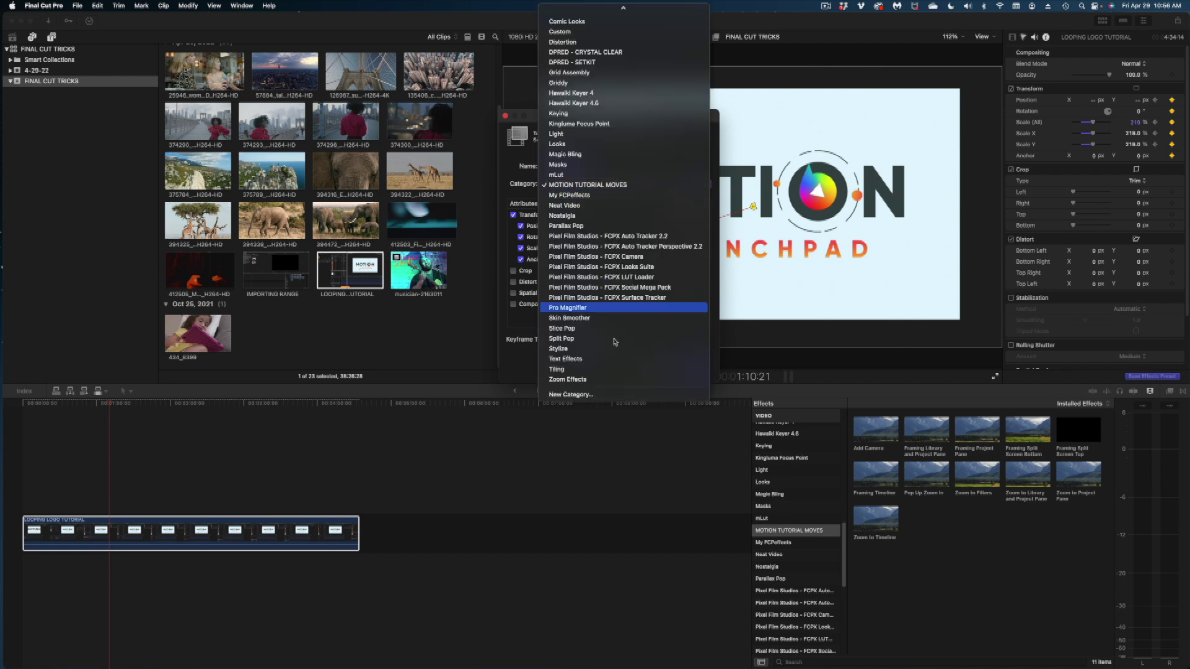
{"action": "left_click", "coordinate": [614, 395]}
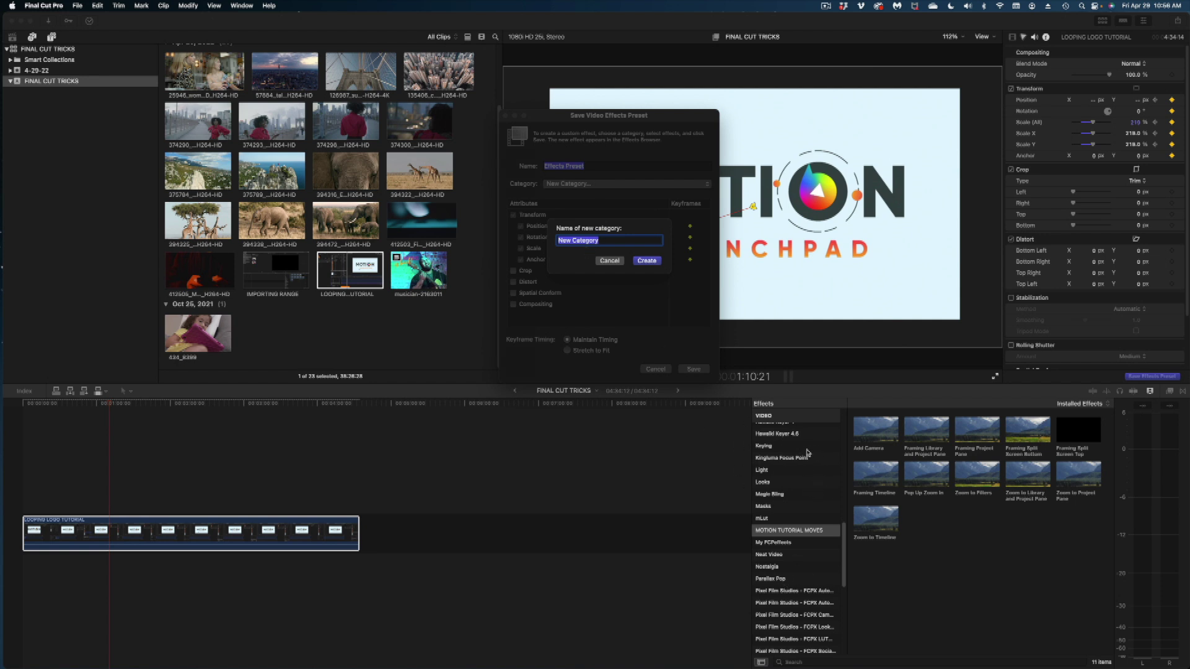
{"action": "left_click", "coordinate": [621, 261]}
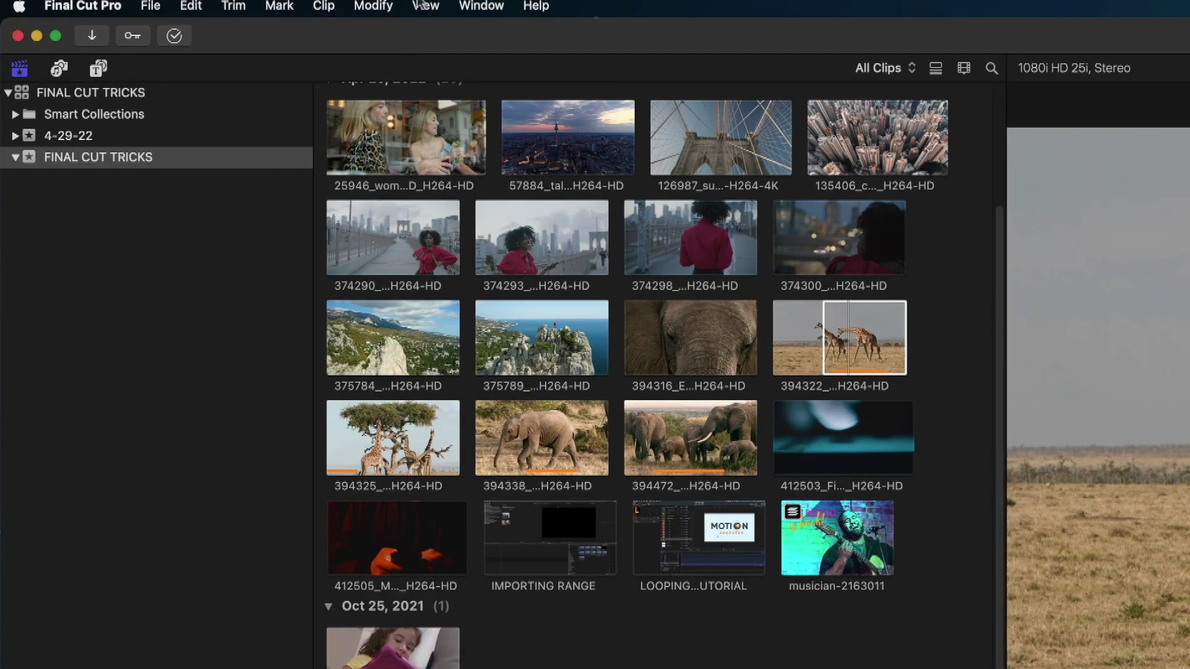
Turn on Clip Skimming from the View menu
{"action": "left_click", "coordinate": [422, 6]}
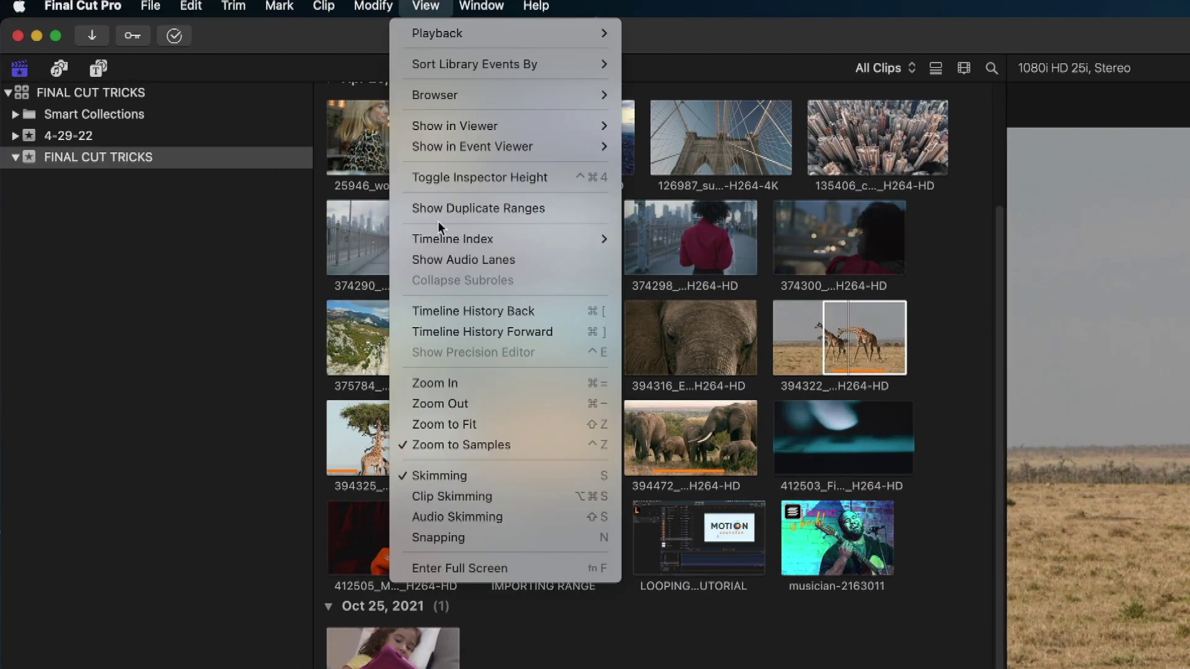
{"action": "left_click", "coordinate": [410, 496]}
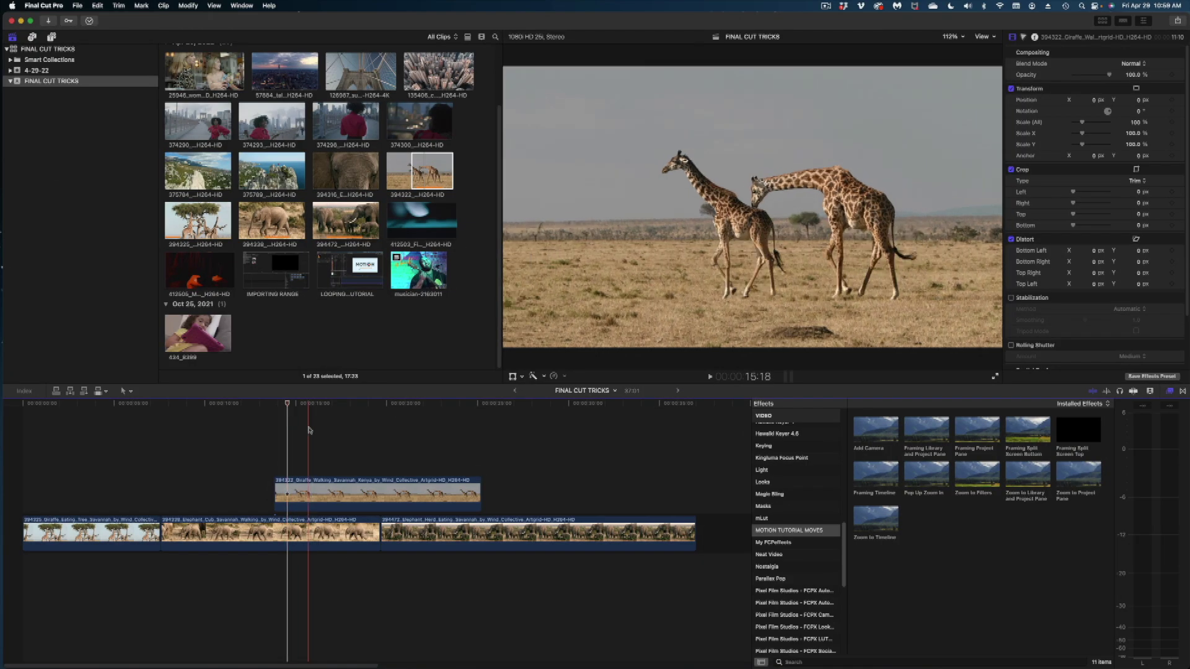
{"action": "key", "text": "space"}
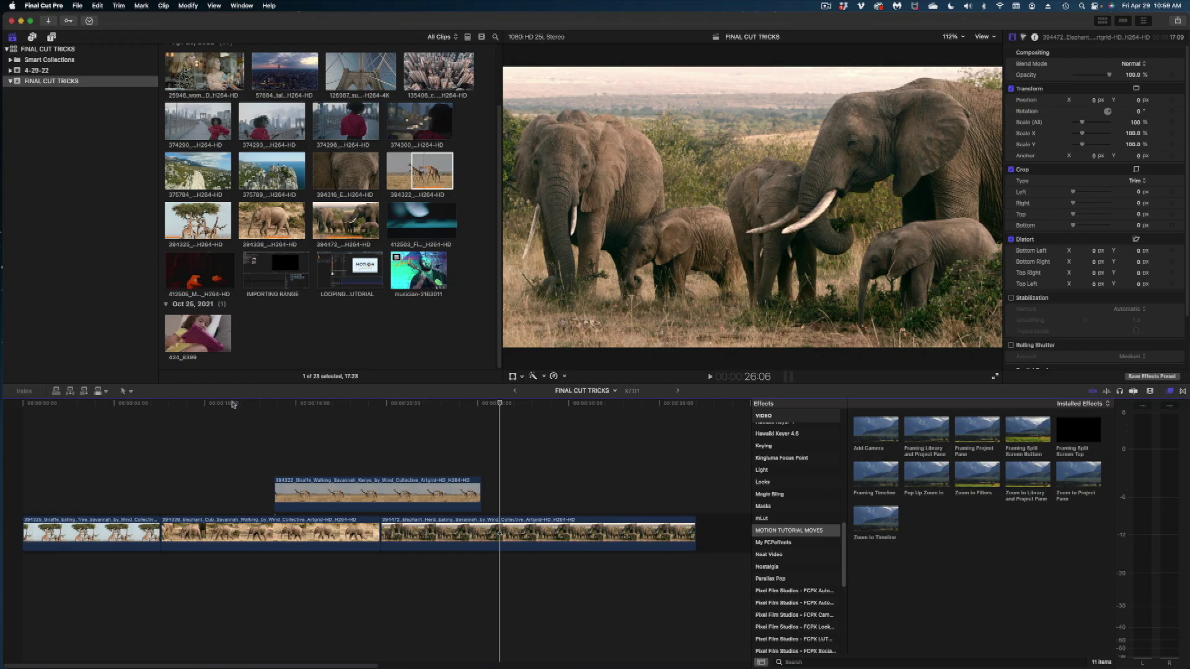
{"action": "left_click", "coordinate": [194, 404]}
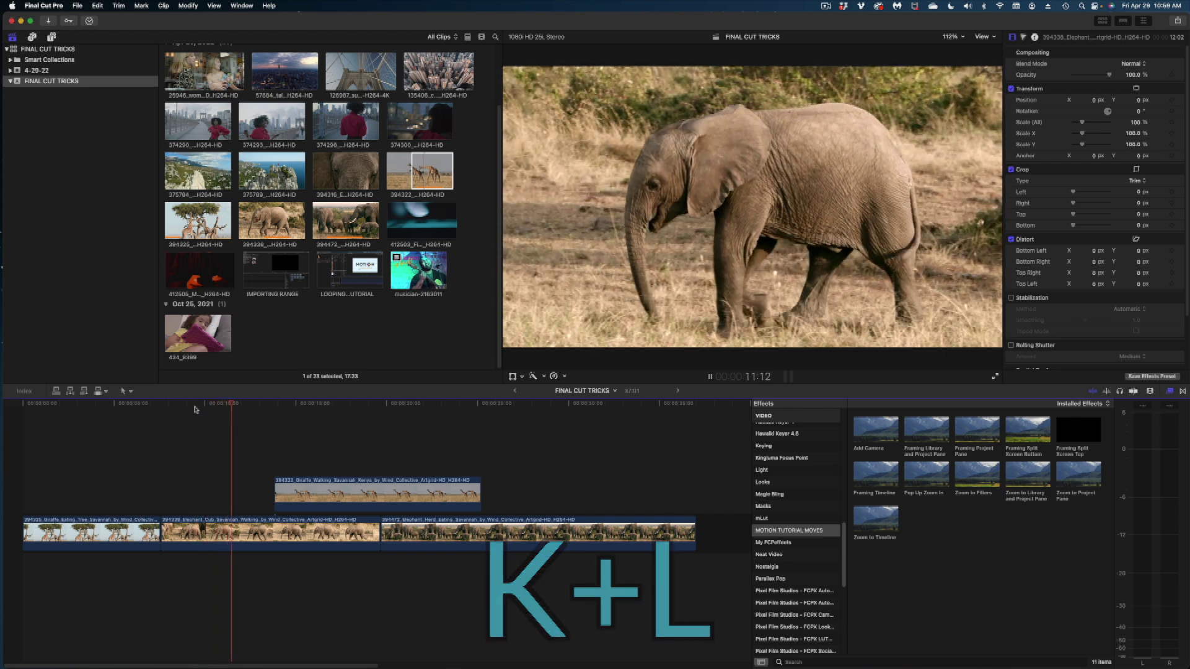
{"action": "key", "text": "k"}
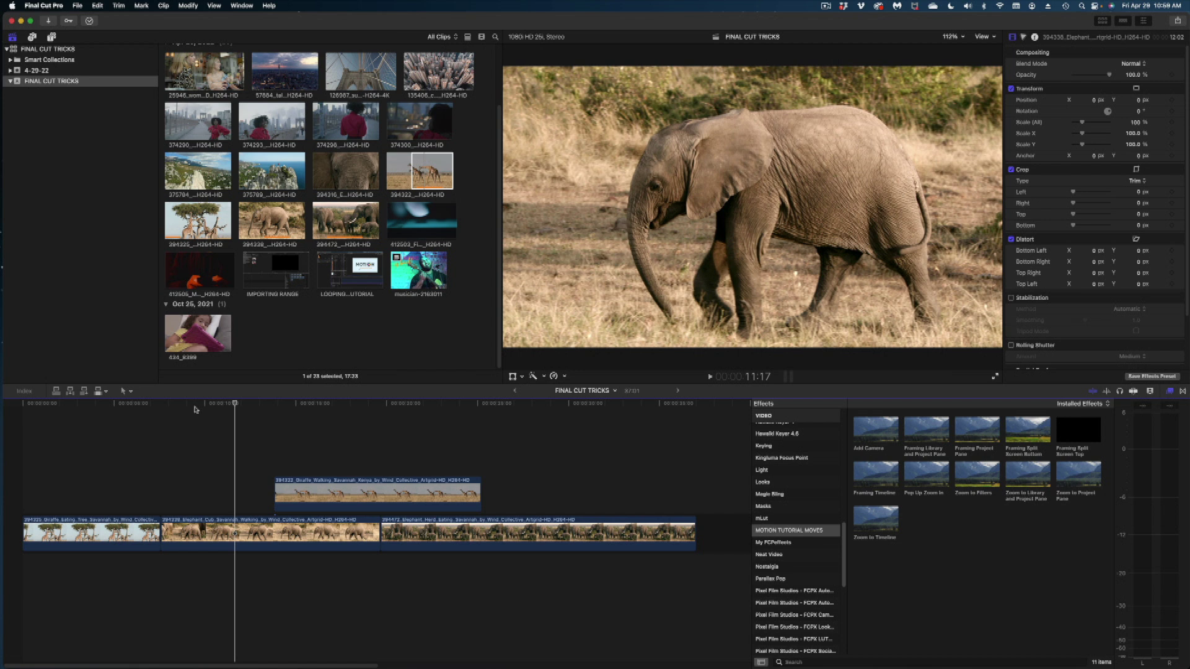
{"action": "key", "text": "k+j"}
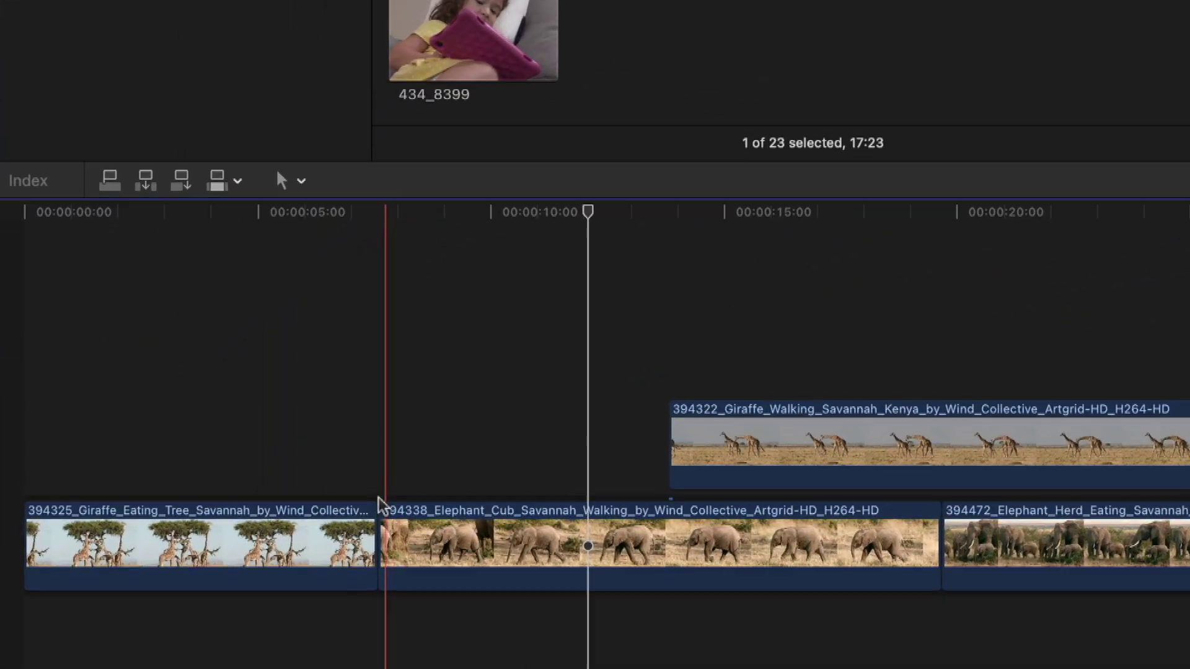
Option-drag the giraffe clip to make a duplicate in the timeline
{"action": "key", "text": "alt"}
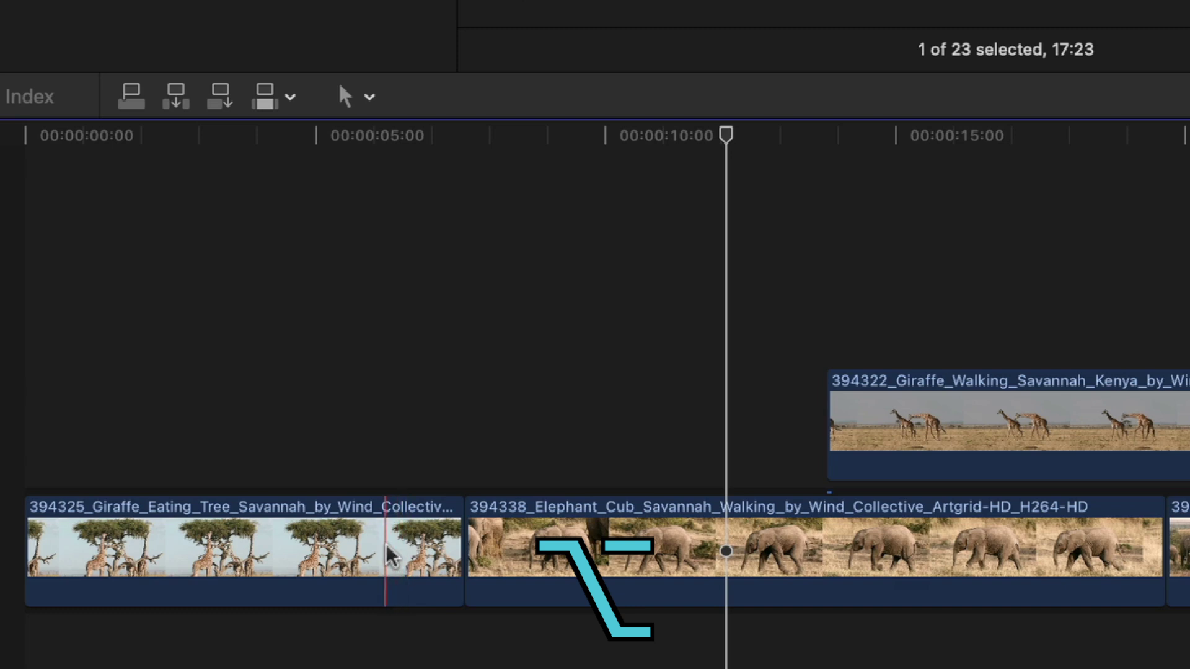
{"action": "left_click_drag", "start_coordinate": [382, 552], "coordinate": [614, 274]}
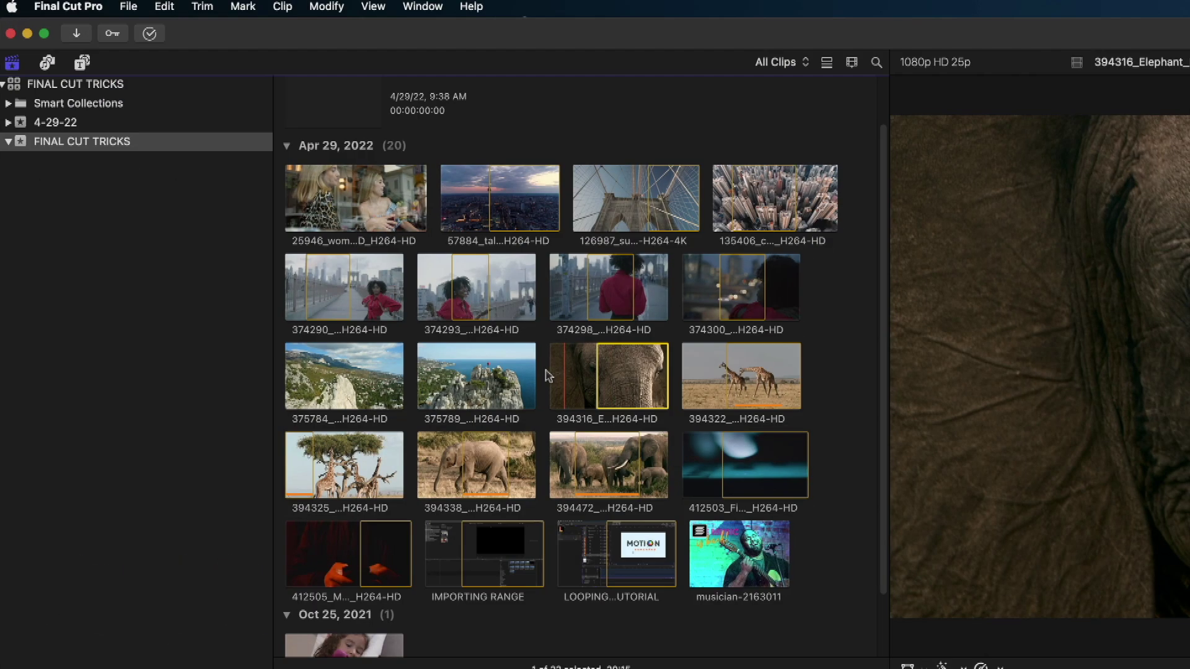
Select every browser clip and open the Mark menu to reach Clear Selected Ranges
{"action": "key", "text": "super+a"}
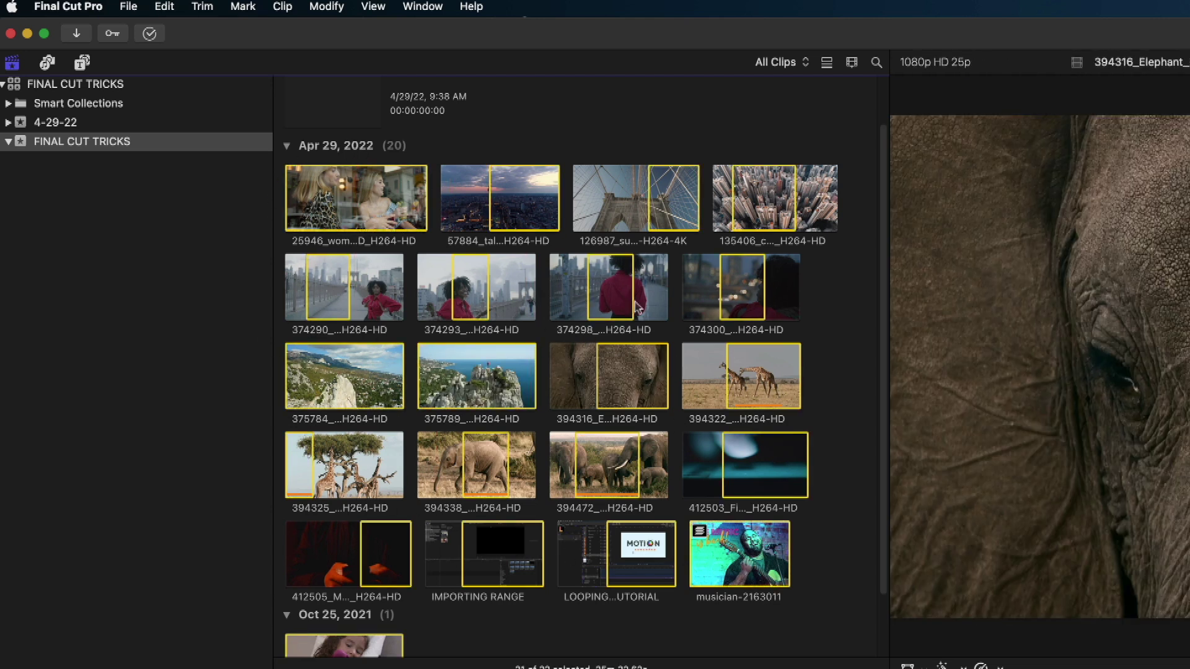
{"action": "left_click", "coordinate": [241, 8]}
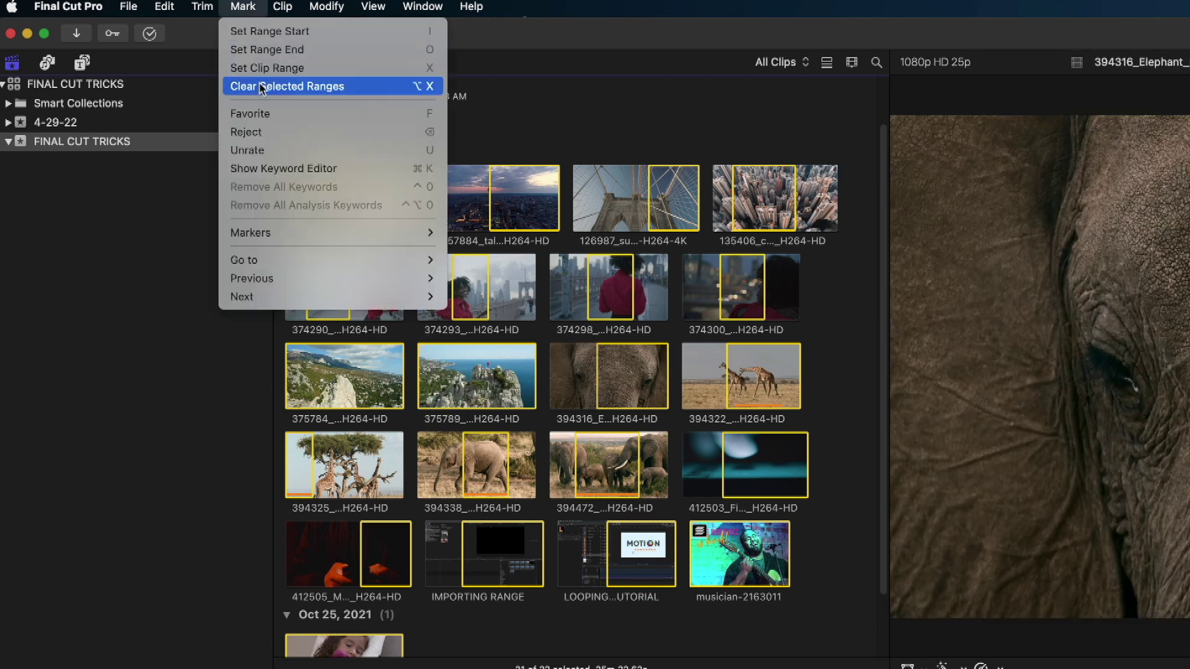